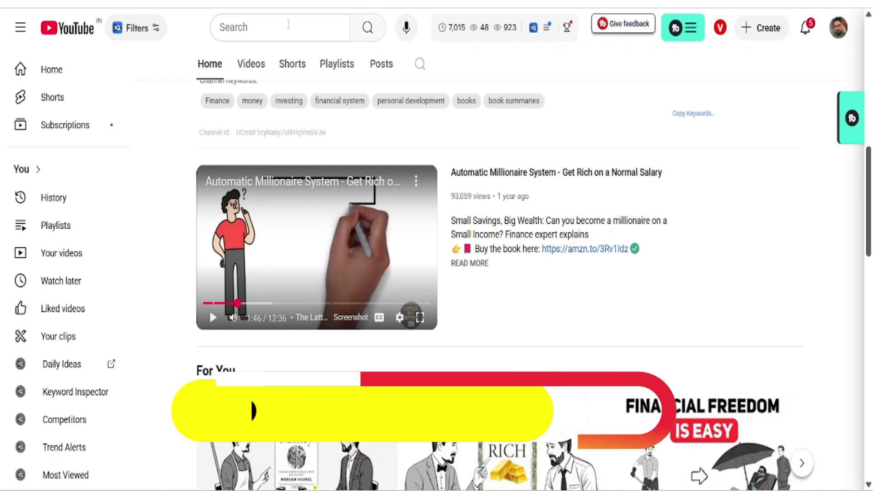
# Step: Search YouTube for "little bit better" and filter the results to channels
pyautogui.write('little bit better')
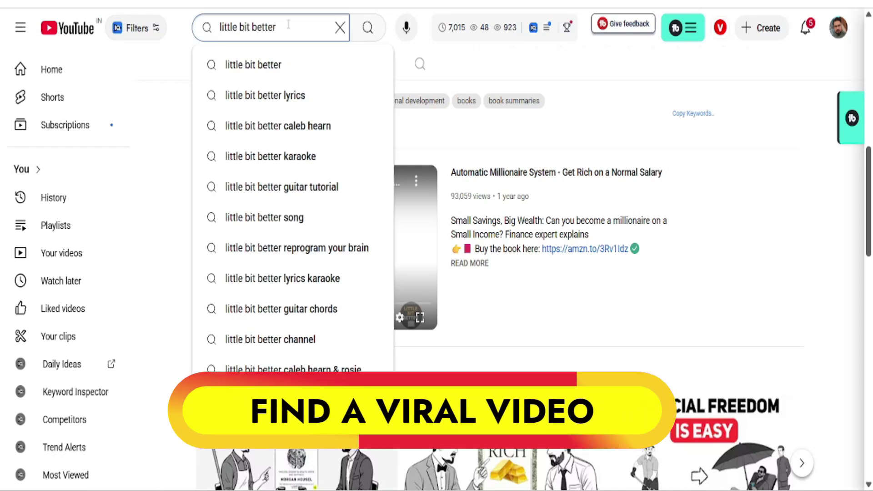
pyautogui.press('Return')
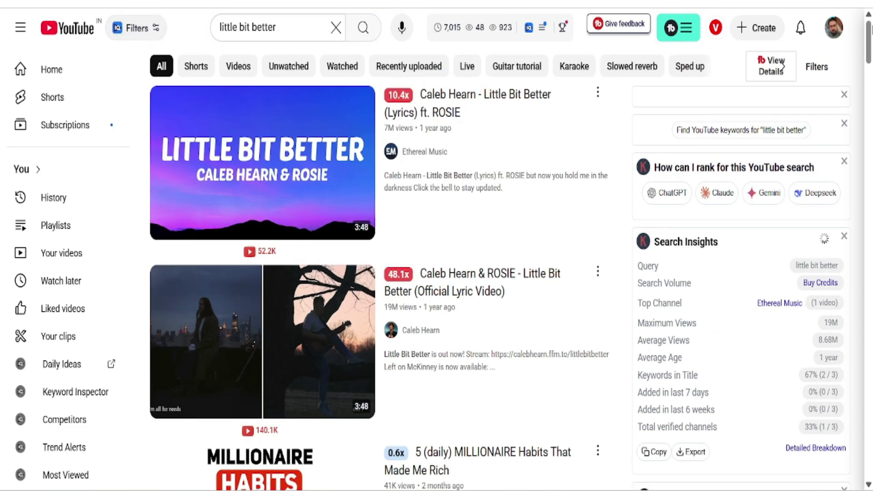
pyautogui.click(815, 68)
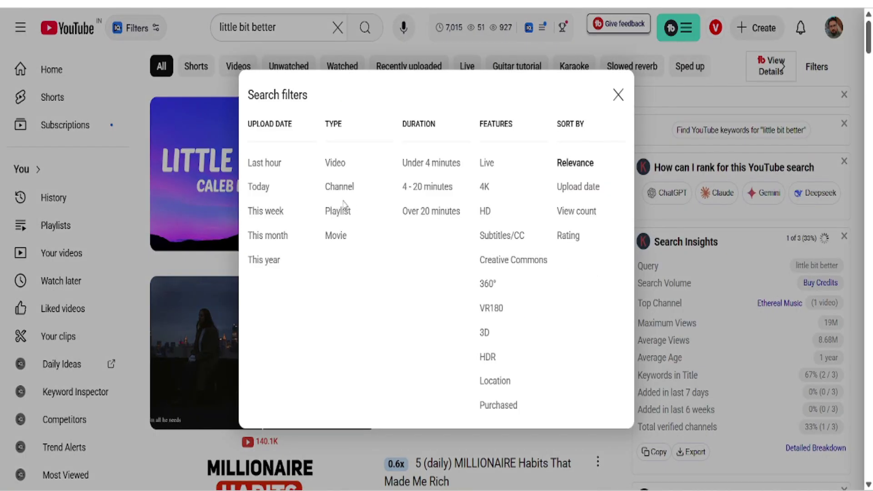
pyautogui.click(337, 187)
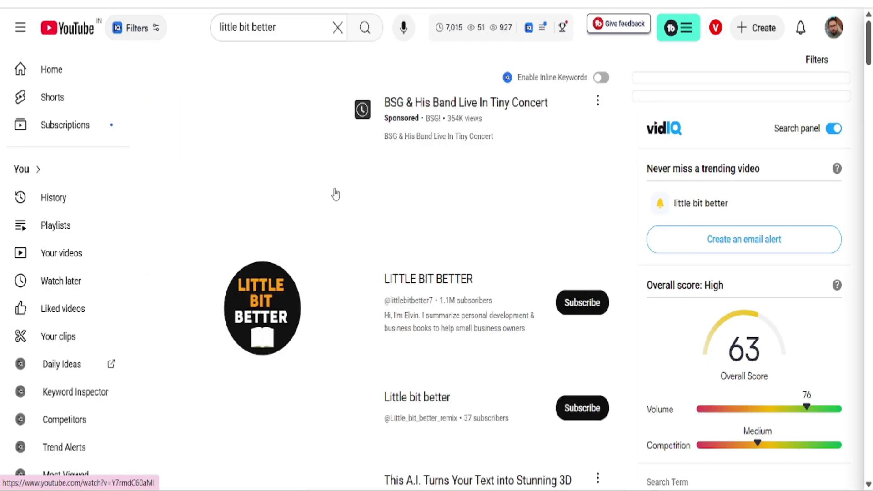
# Step: Draw a rectangle annotation around the LITTLE BIT BETTER channel in the search results
pyautogui.click(760, 2)
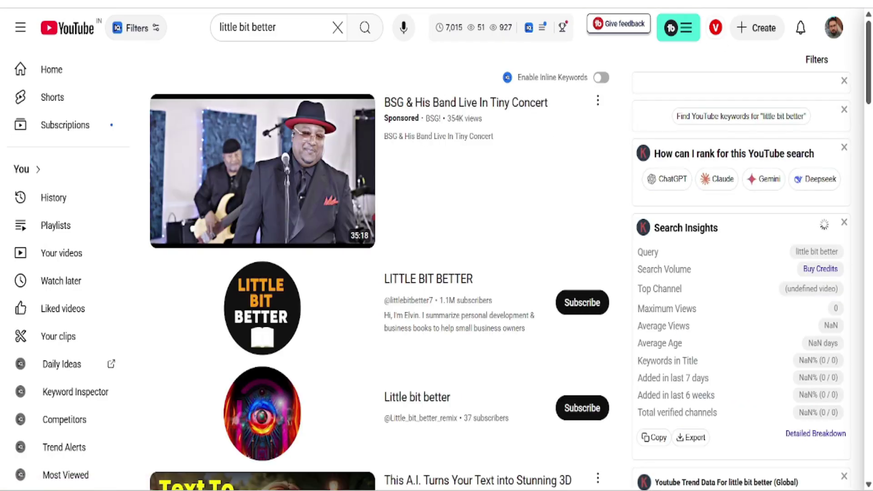
pyautogui.click(742, 101)
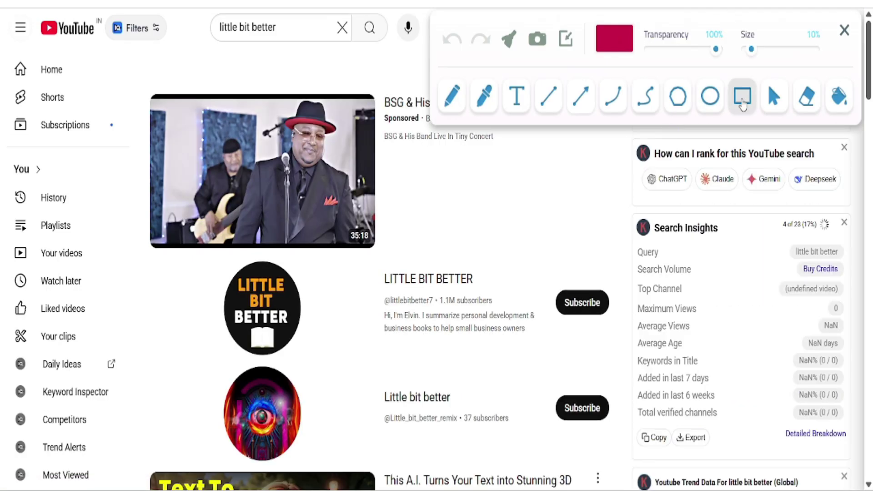
pyautogui.moveTo(181, 254)
pyautogui.mouseDown()
pyautogui.moveTo(462, 347)
pyautogui.moveTo(633, 365)
pyautogui.mouseUp()
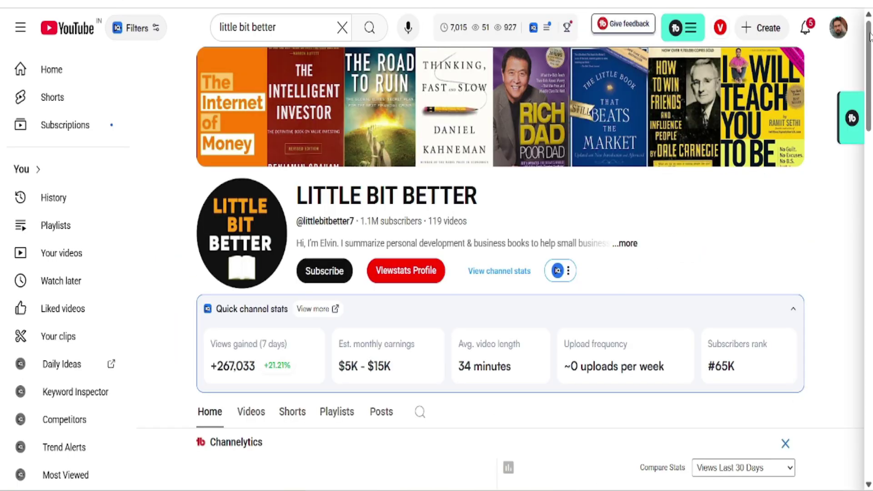
# Step: Frame the channel's name, details and quick channel stats with a rectangle annotation at 25% line size
pyautogui.scroll(-8, 500, 255)
pyautogui.scroll(-2, 500, 272)
pyautogui.scroll(10, 500, 272)
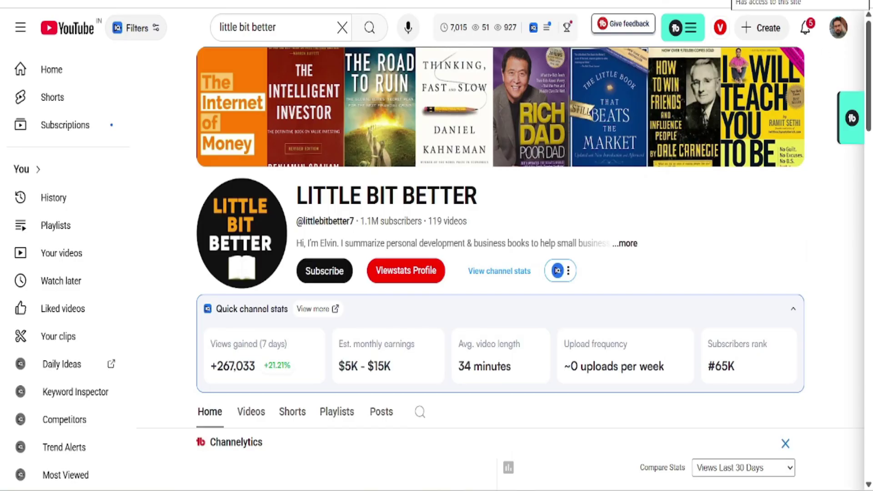
pyautogui.click(753, 1)
pyautogui.moveTo(751, 49); pyautogui.dragTo(761, 49)
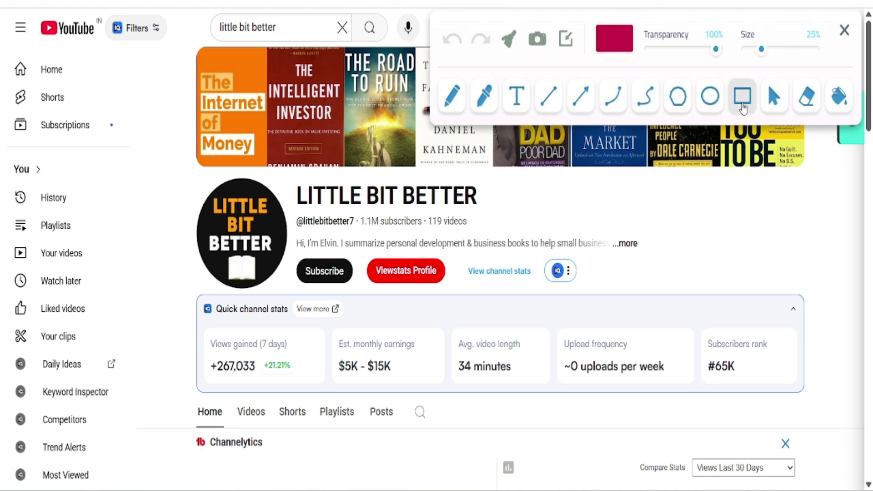
pyautogui.moveTo(188, 169)
pyautogui.mouseDown()
pyautogui.moveTo(409, 260)
pyautogui.moveTo(795, 366)
pyautogui.moveTo(825, 401)
pyautogui.mouseUp()
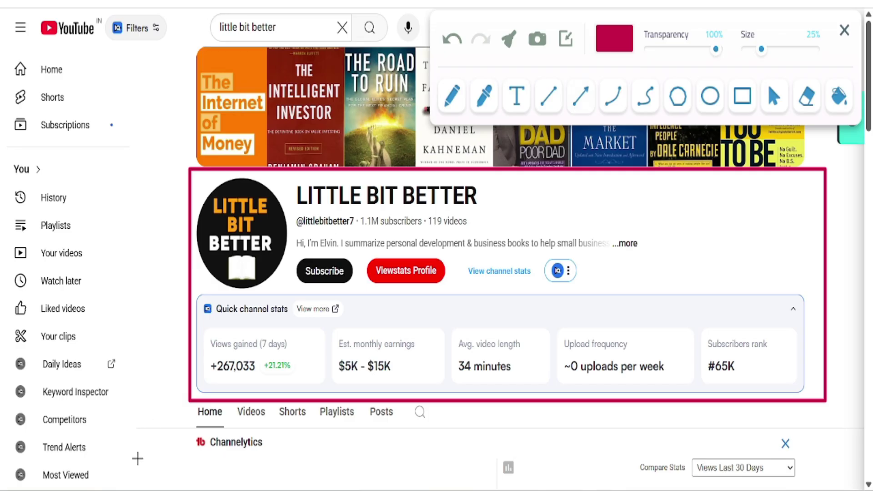
# Step: Draw arrows pointing to the channel's views gained and estimated monthly earnings, and clear the annotations
pyautogui.moveTo(137, 459); pyautogui.dragTo(202, 378)
pyautogui.moveTo(491, 442); pyautogui.dragTo(395, 370)
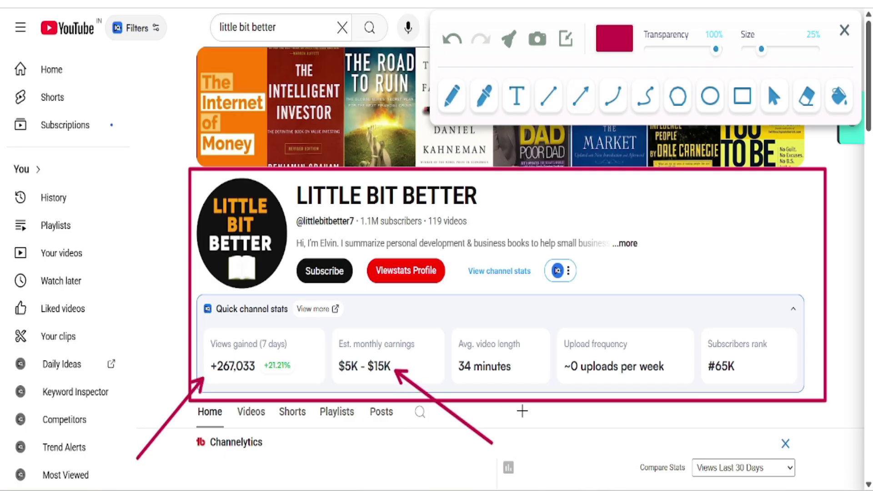
pyautogui.click(509, 42)
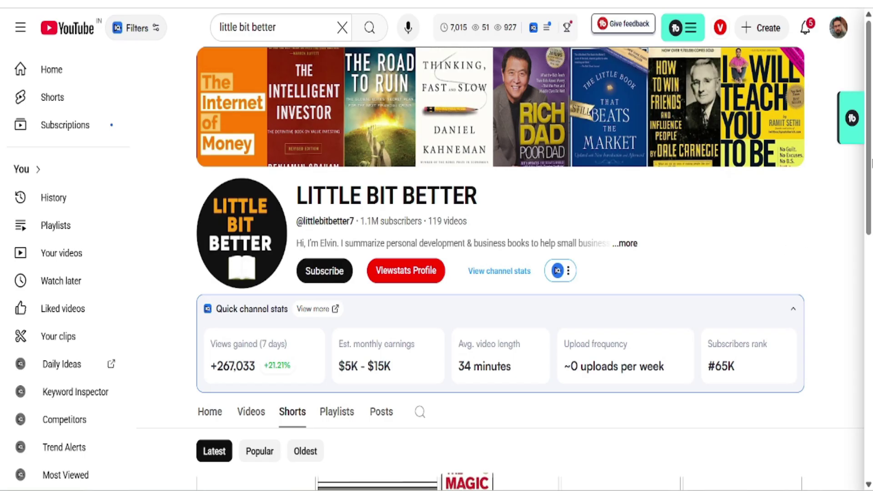
# Step: Sort the channel's Shorts by Popular and bring the first row of Shorts into view
pyautogui.scroll(-2, 256, 392)
pyautogui.click(260, 359)
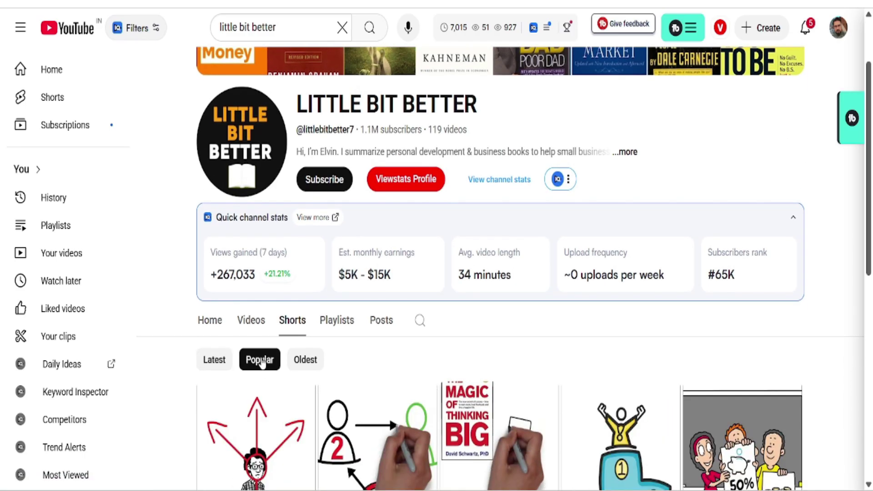
pyautogui.scroll(-2, 259, 359)
pyautogui.scroll(-2, 327, 286)
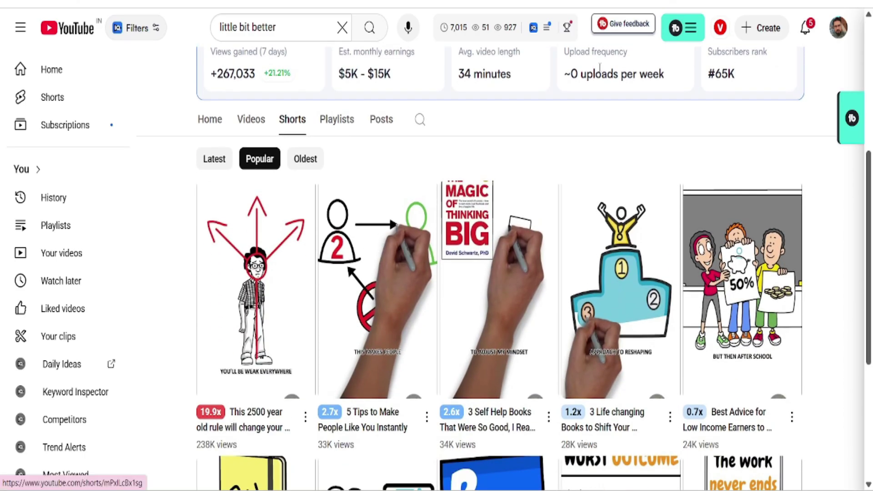
# Step: Frame the first popular Short with a rectangle annotation and draw arrows to its outlier score and view count
pyautogui.click(746, 1)
pyautogui.click(742, 97)
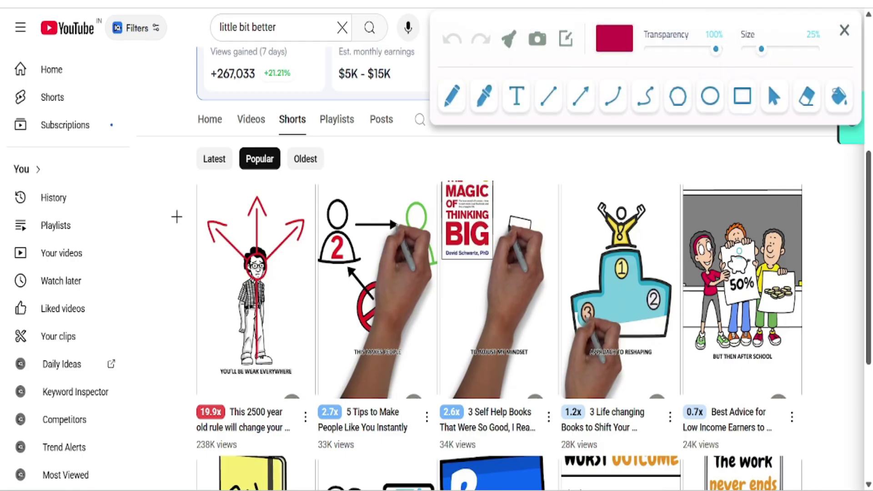
pyautogui.moveTo(187, 181); pyautogui.dragTo(321, 458)
pyautogui.click(577, 104)
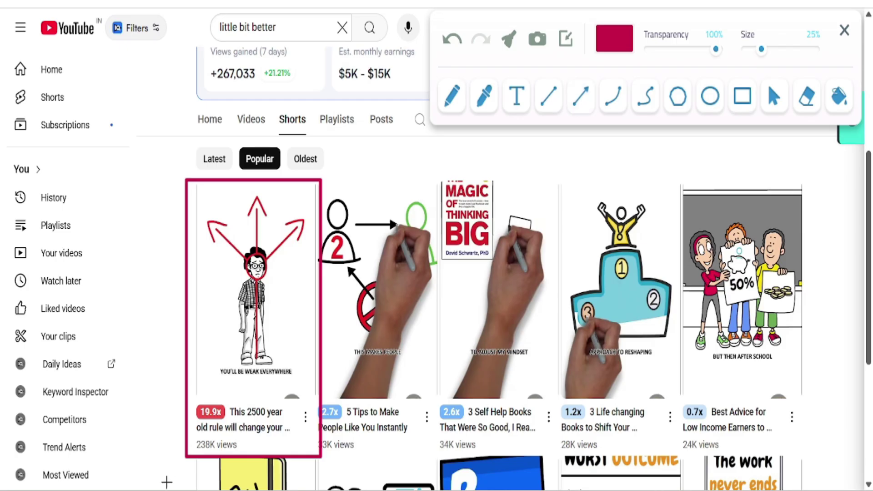
pyautogui.moveTo(141, 464); pyautogui.dragTo(197, 415)
pyautogui.moveTo(157, 484); pyautogui.dragTo(193, 449)
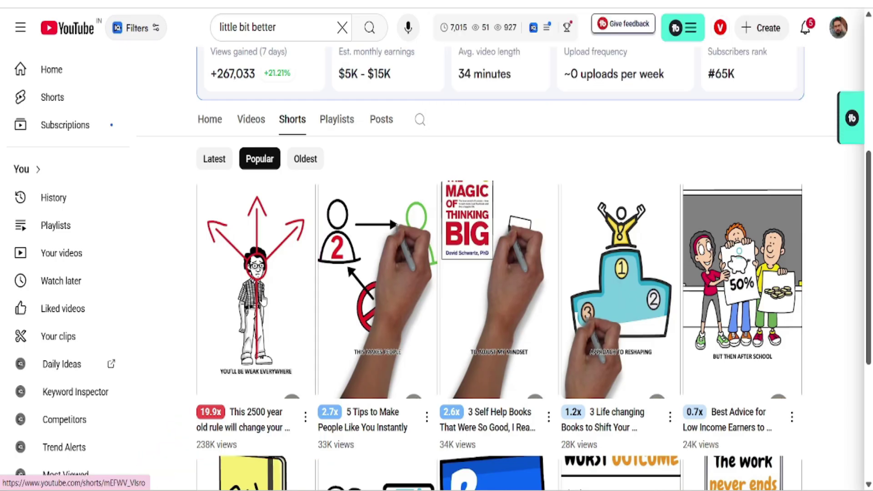
# Step: Open the Short "This 2500 year old rule will change your life" and mark the YouTube Summary bar with a rectangle and an arrow
pyautogui.click(261, 298)
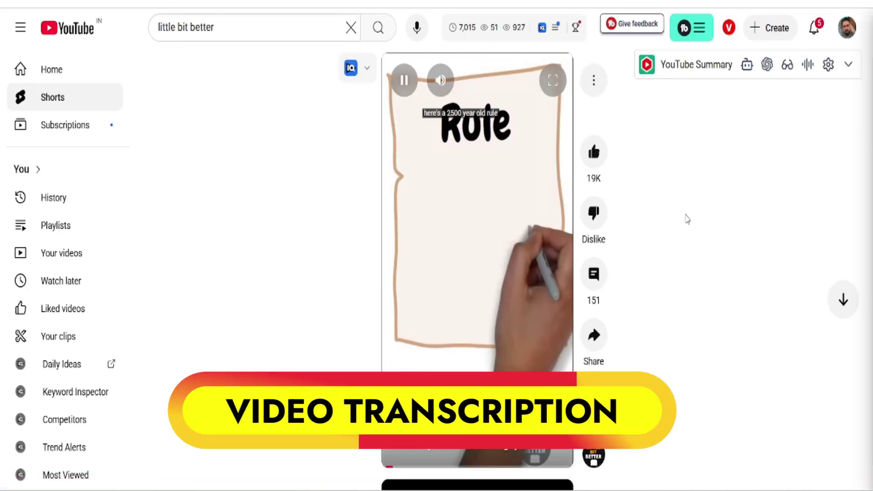
pyautogui.click(749, 3)
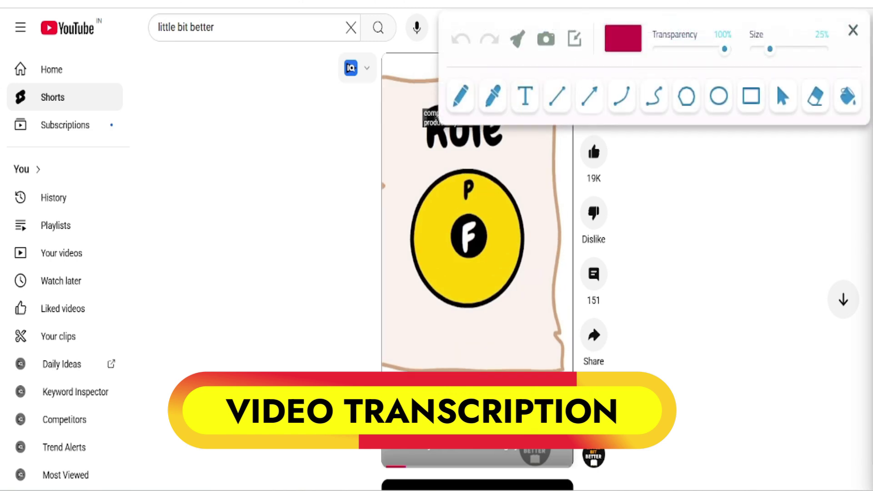
pyautogui.moveTo(629, 17)
pyautogui.mouseDown()
pyautogui.moveTo(253, 46)
pyautogui.moveTo(224, 76)
pyautogui.mouseUp()
pyautogui.click(345, 156)
pyautogui.moveTo(624, 43)
pyautogui.mouseDown()
pyautogui.moveTo(744, 127)
pyautogui.moveTo(869, 104)
pyautogui.mouseUp()
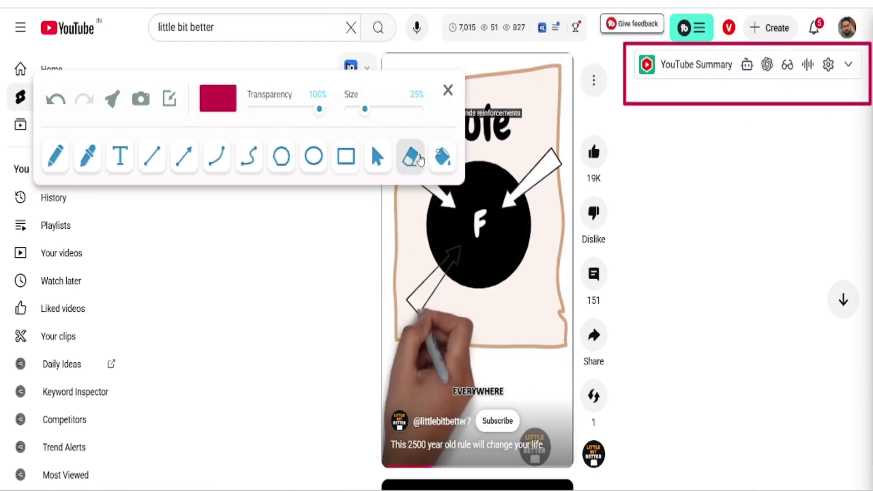
pyautogui.click(184, 159)
pyautogui.moveTo(646, 196); pyautogui.dragTo(696, 79)
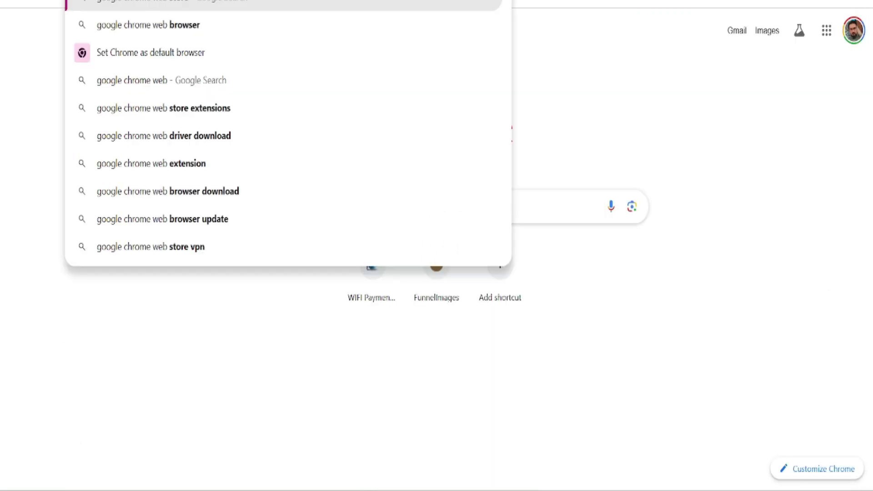
# Step: Search the web for "google chrome web store" and open the Chrome Web Store
pyautogui.write('store')
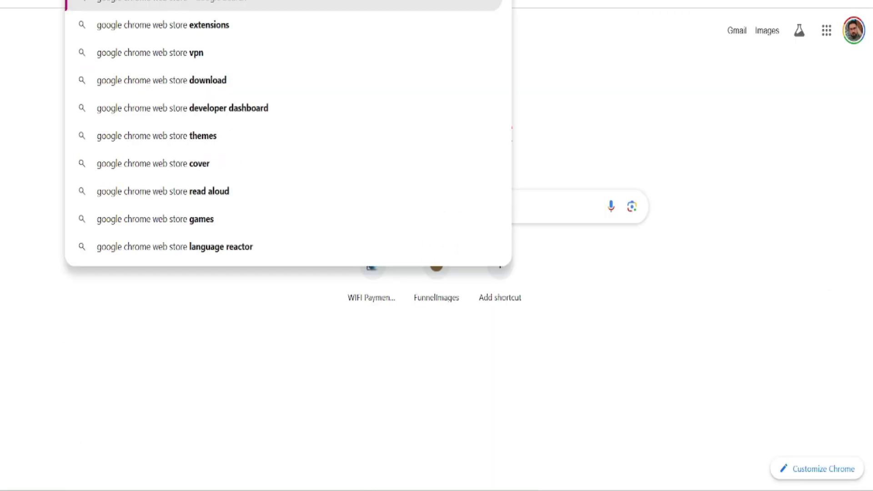
pyautogui.press('Return')
pyautogui.click(176, 178)
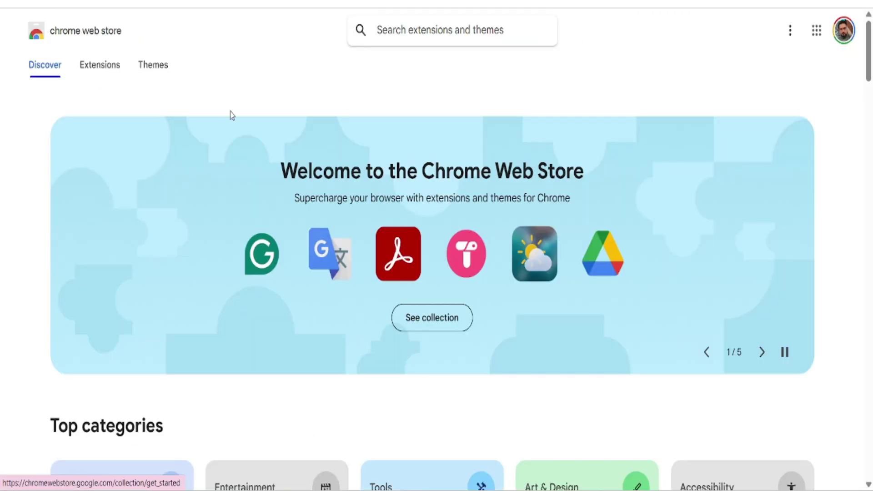
# Step: Search the Chrome Web Store for "youtube summary" and open the "YouTube Summary with ChatGPT & Claude" extension page
pyautogui.write('youtube sy')
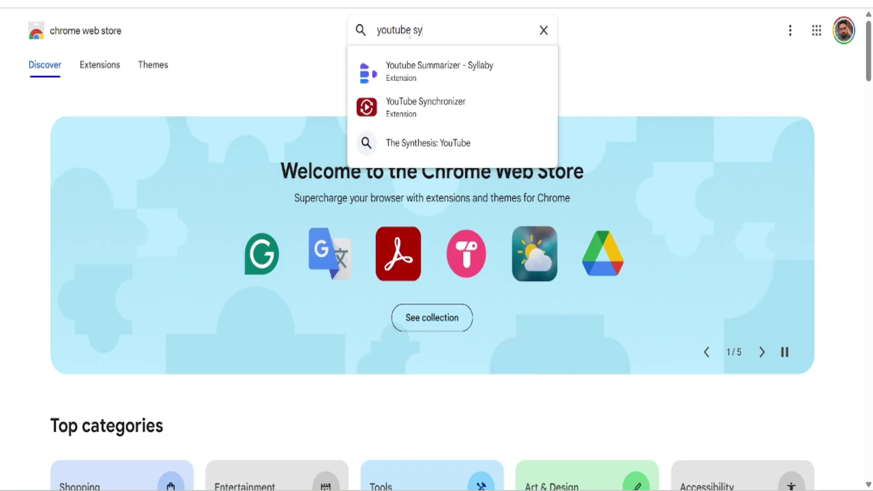
pyautogui.press('BackSpace')
pyautogui.write('ummary')
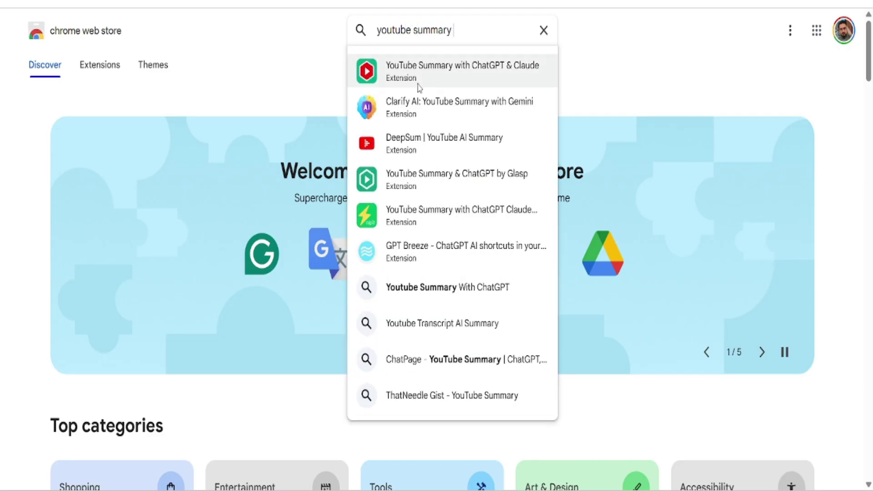
pyautogui.click(415, 78)
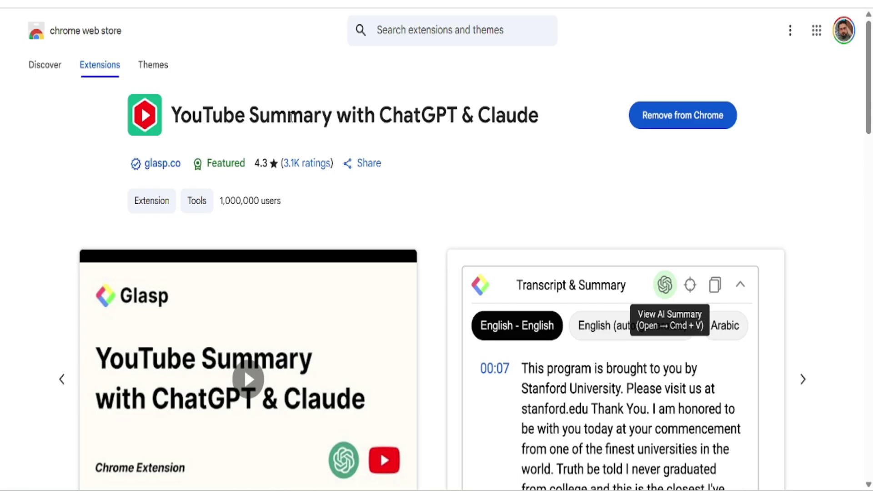
pyautogui.moveTo(560, 123); pyautogui.dragTo(173, 128)
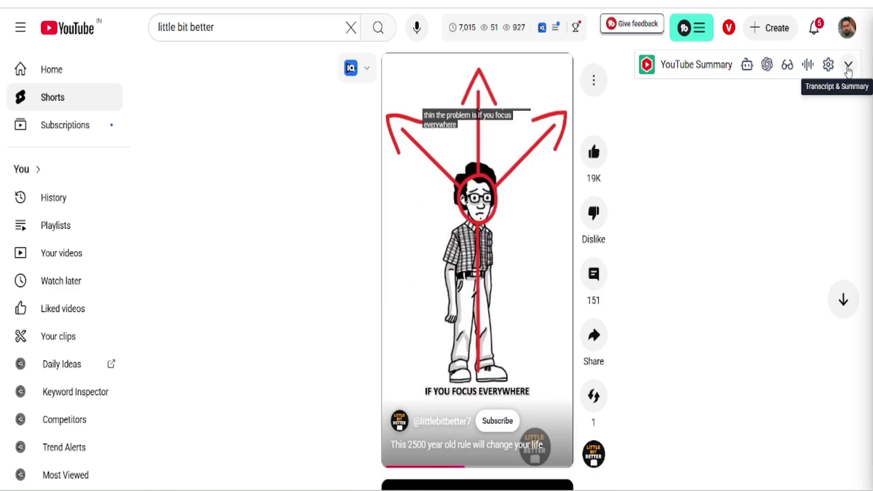
# Step: Return to the YouTube Short, expand its transcript in YouTube Summary and copy the full transcript
pyautogui.click(848, 65)
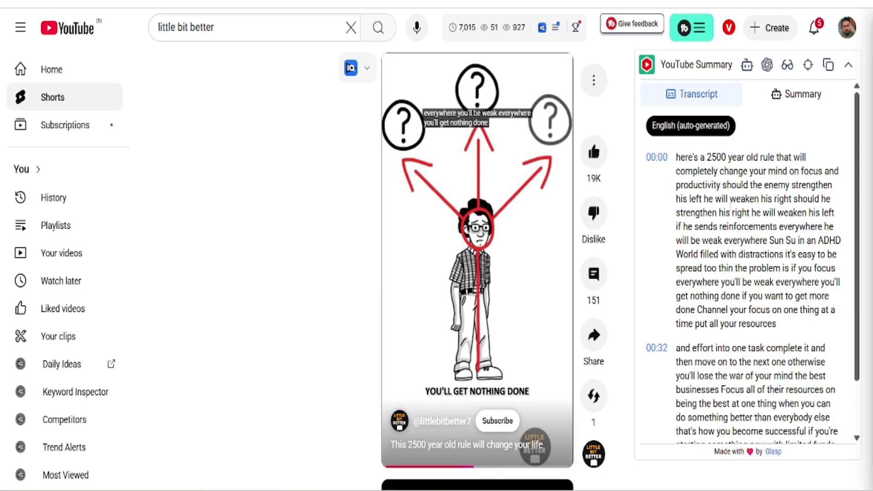
pyautogui.click(829, 66)
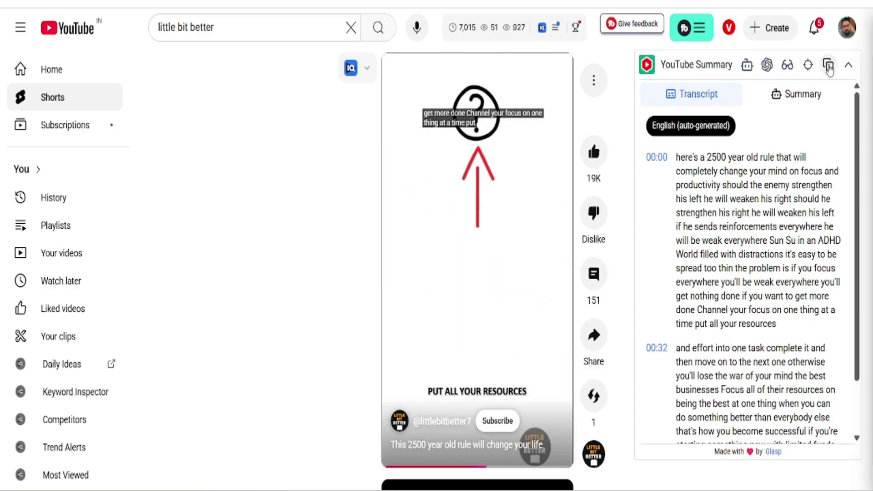
pyautogui.click(447, 302)
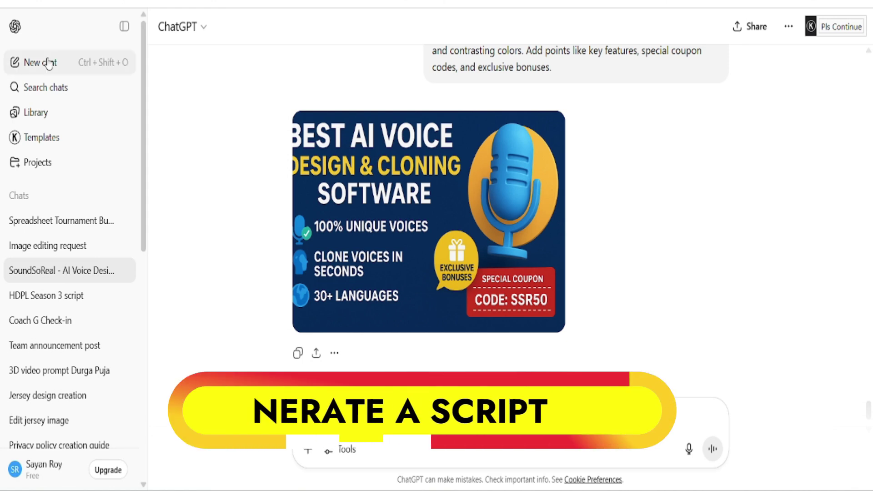
# Step: Start a new ChatGPT chat and write a prompt requesting a script for an engaging youtube short and instagram reel from the following video
pyautogui.click(50, 63)
pyautogui.write('Please Rew')
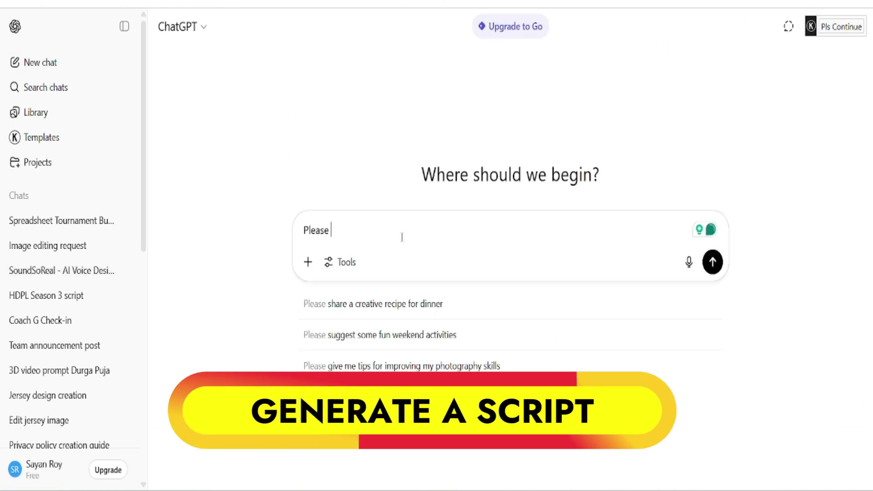
pyautogui.press('BackSpace')
pyautogui.press('BackSpace')
pyautogui.press('BackSpace')
pyautogui.write('create')
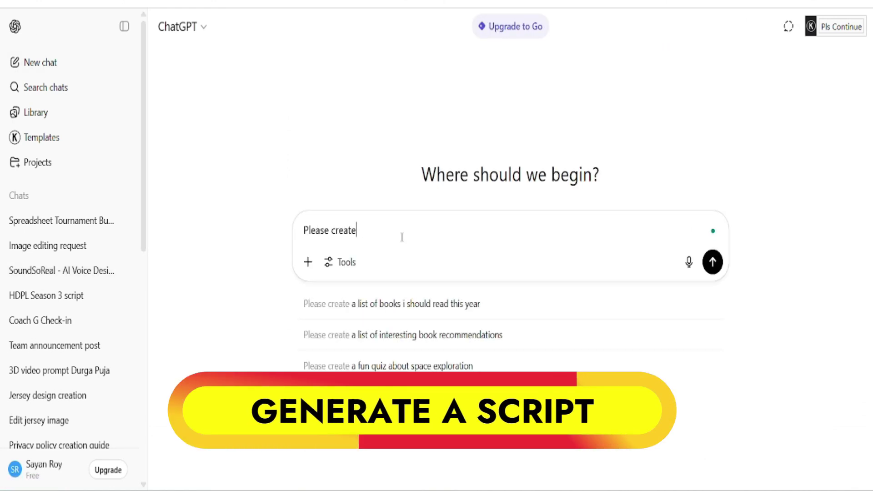
pyautogui.write(' a script for an engaging youtube short and instagram reel from the following vid')
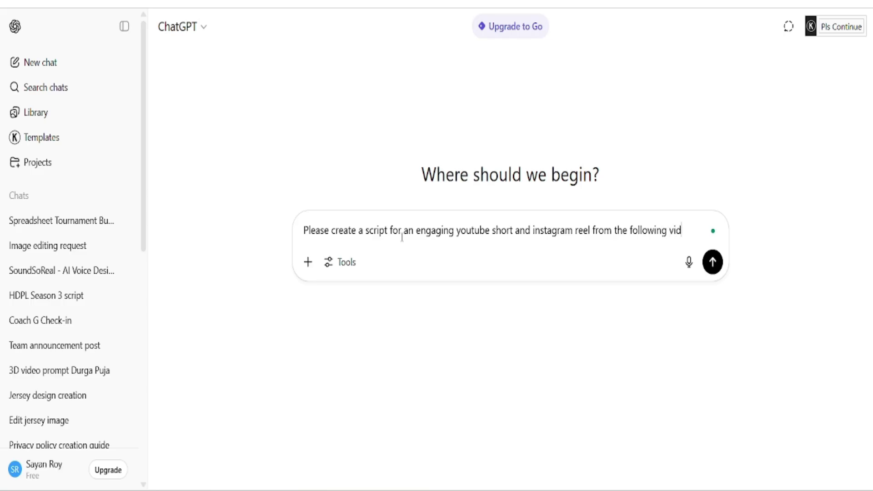
# Step: Complete the ChatGPT prompt with the copied video transcript enclosed in quotation marks
pyautogui.write('anscript "')
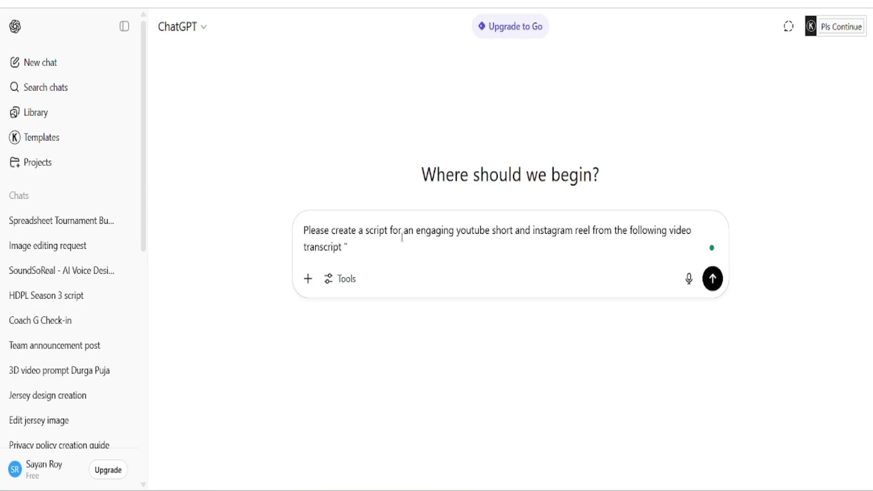
pyautogui.write("(3) This 2500 year old rule will change your life - YouTube https://www.youtube.com/watch?v=mSFWV_Wxro Transcript: (00:00) here's a 2500 year old rule that will completely change your mind on focus and productivity should the enemy strengthen his left he will weaken his right should he strengthen his right he will weaken his left if he sends reinforcements everywhere he will be weak everywhere Sun Su in an ADHD World filled with distractions it's easy to be spread too thin the problem is if you focus everywhere you'll be weak everywhere you'll get nothing done if you want to get more done Channel your focus on one thing at a time put all your resources (00:32) and effort into one task complete it and then move on to the next one otherwise you'll lose the war of your mind the best businesses Focus all of their resources on being the best at one thing when you can do something better than everybody else that's how you become successful if you're starting something new with limited funds and resources don't Focus everywhere take this ancient advice to Heart focus on one thing at a time")
pyautogui.write('"')
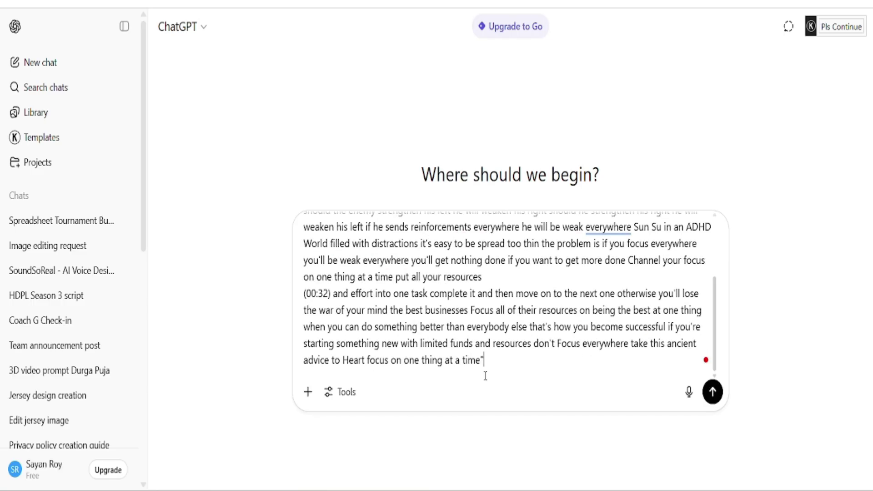
# Step: Submit the transcript prompt to ChatGPT and read through the generated short/reel script
pyautogui.click(713, 392)
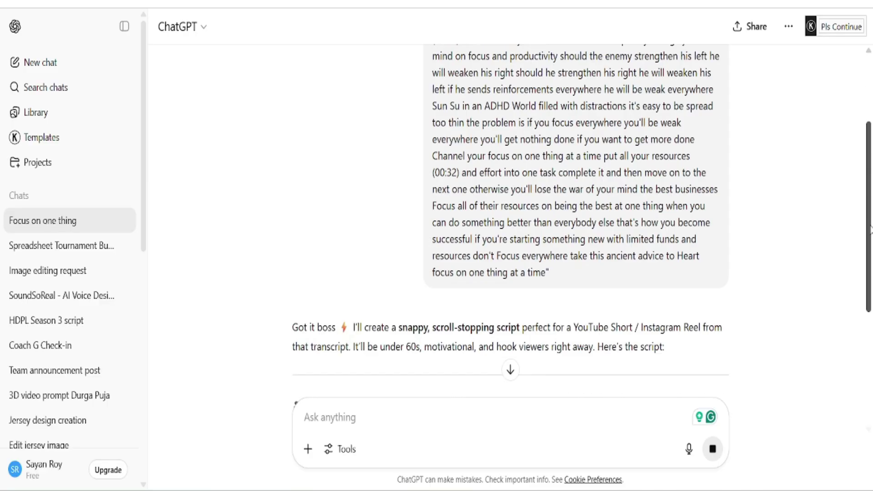
pyautogui.scroll(-7, 871, 230)
pyautogui.scroll(-7, 871, 371)
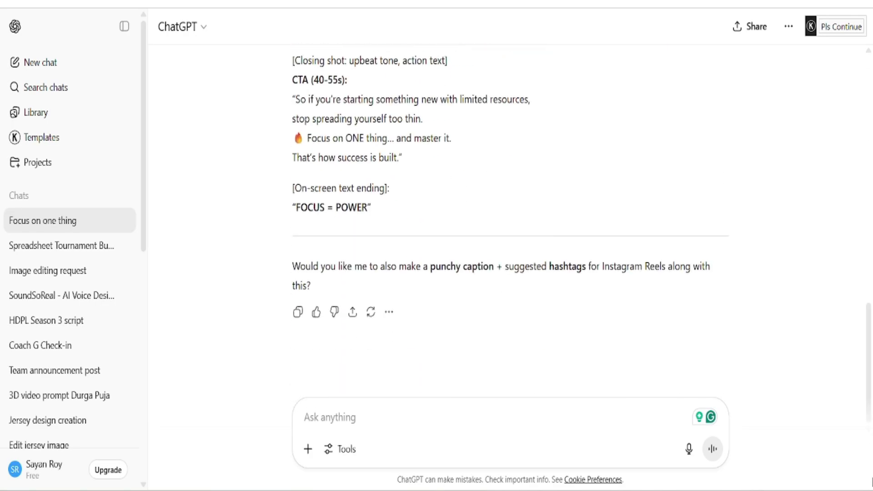
# Step: Request "please provide me only the voiceover script" from ChatGPT and copy the returned voiceover text
pyautogui.write('please provide me only the voiceover script')
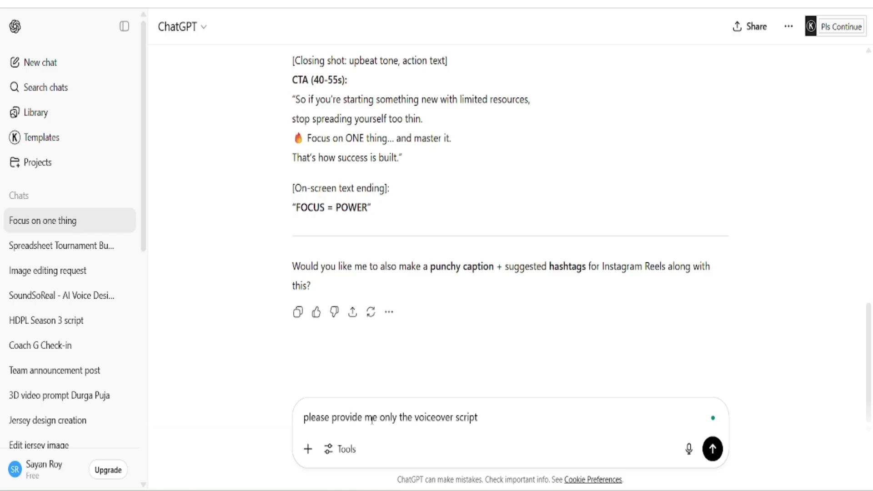
pyautogui.press('Return')
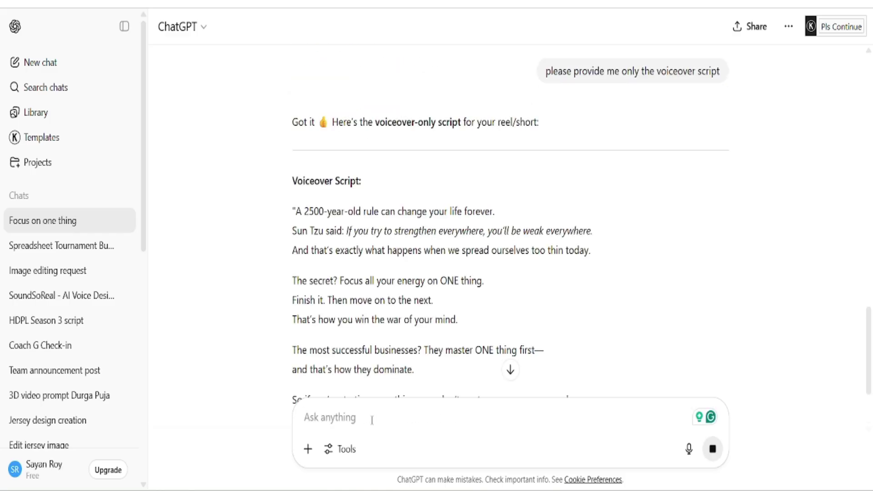
pyautogui.scroll(-3, 870, 341)
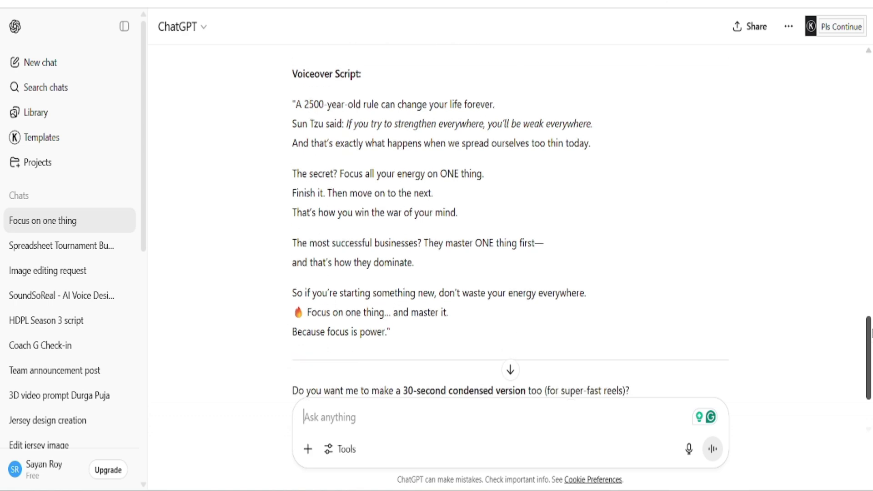
pyautogui.moveTo(871, 337); pyautogui.dragTo(871, 351)
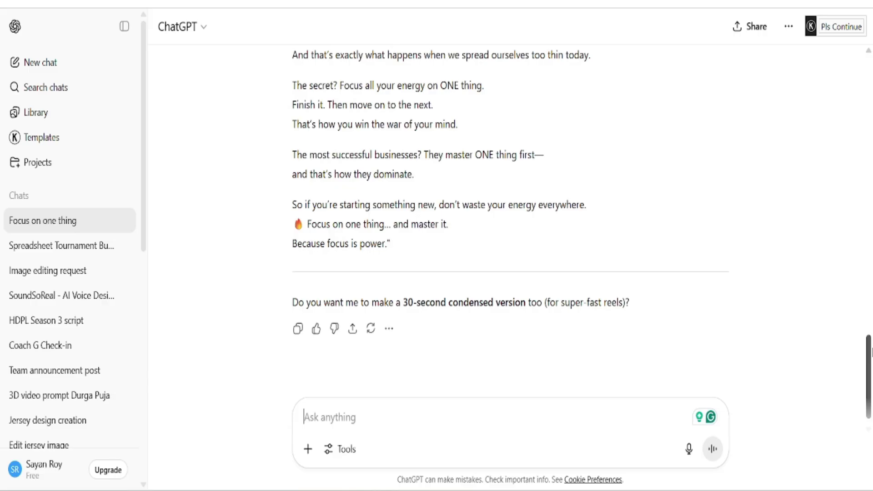
pyautogui.scroll(3, 427, 344)
pyautogui.moveTo(382, 340); pyautogui.dragTo(286, 115)
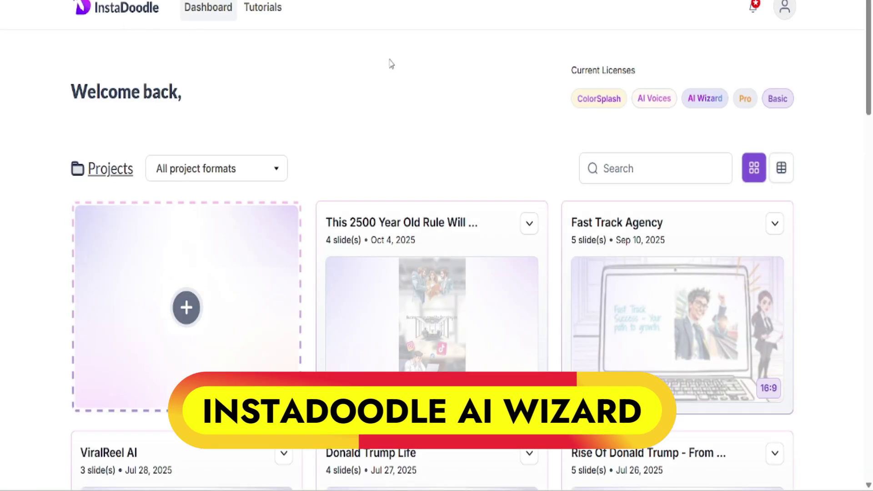
# Step: Mark the ColorSplash, AI Voices, AI Wizard, Pro and Basic licenses on the InstaDoodle dashboard with red arrows
pyautogui.moveTo(868, 62)
pyautogui.mouseDown()
pyautogui.moveTo(870, 381)
pyautogui.moveTo(869, 59)
pyautogui.mouseUp()
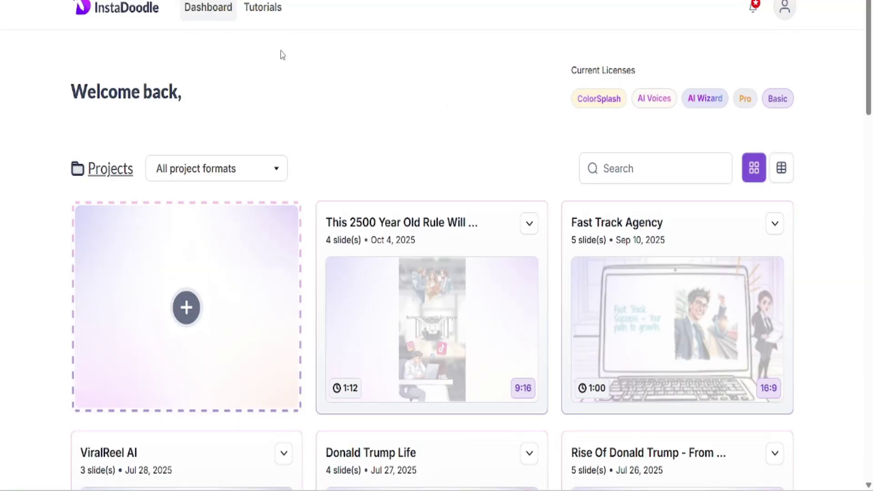
pyautogui.click(115, 12)
pyautogui.moveTo(513, 147); pyautogui.dragTo(570, 107)
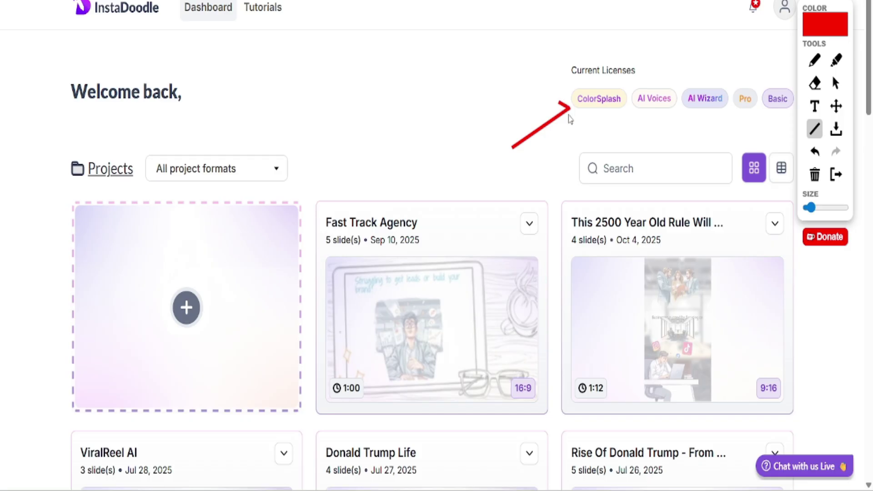
pyautogui.moveTo(536, 166); pyautogui.dragTo(628, 107)
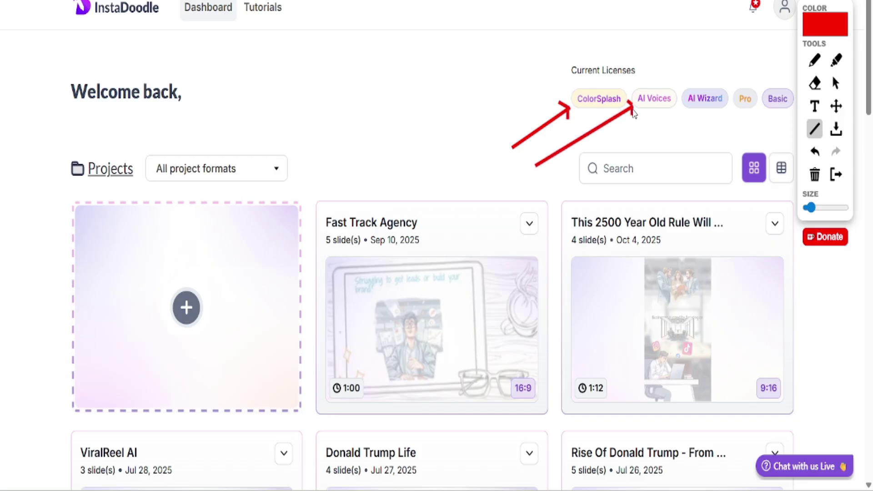
pyautogui.moveTo(616, 151); pyautogui.dragTo(682, 109)
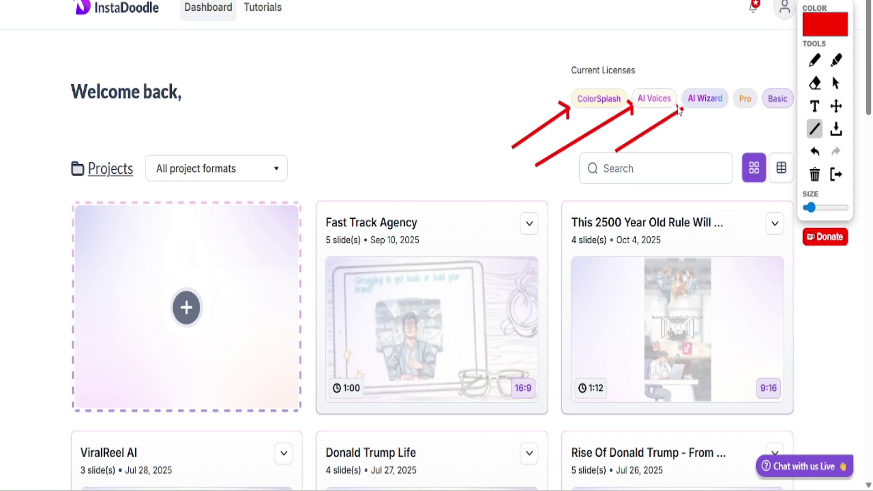
pyautogui.moveTo(653, 165); pyautogui.dragTo(734, 106)
pyautogui.moveTo(733, 107); pyautogui.dragTo(734, 114)
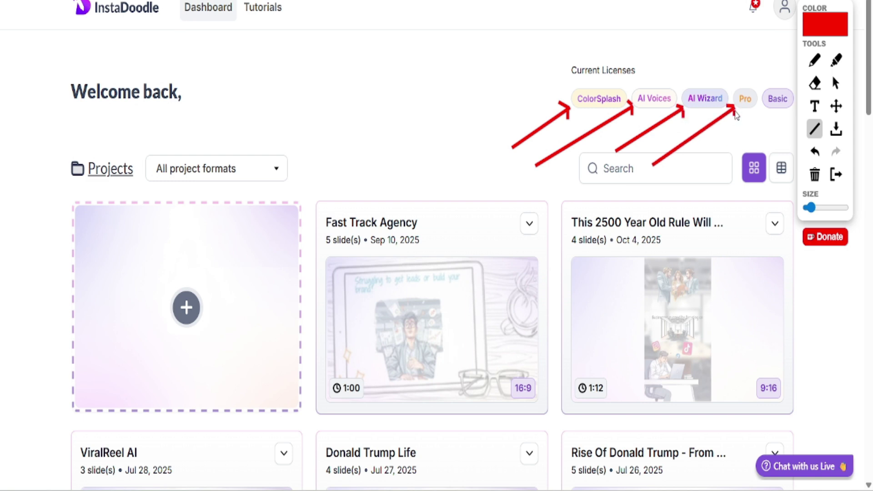
pyautogui.moveTo(685, 174)
pyautogui.mouseDown()
pyautogui.moveTo(763, 109)
pyautogui.moveTo(763, 120)
pyautogui.mouseUp()
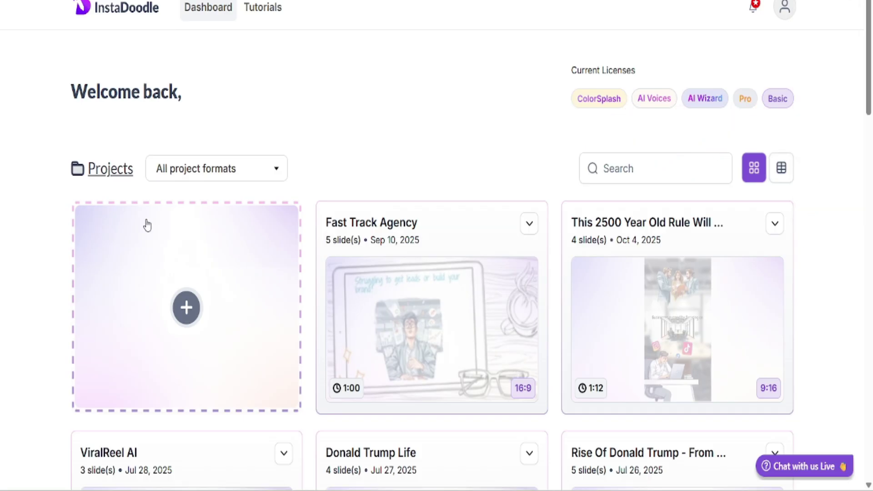
# Step: Start a new InstaDoodle project using the AI Wizard mode
pyautogui.click(185, 308)
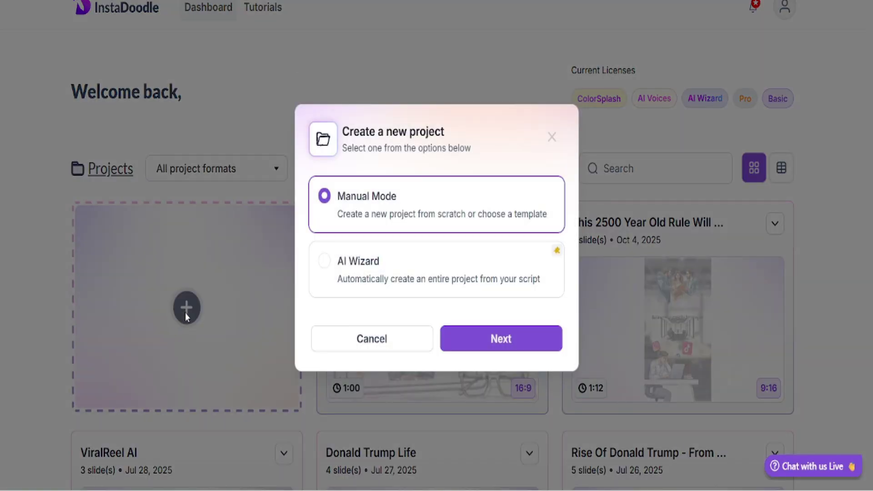
pyautogui.moveTo(337, 215); pyautogui.dragTo(551, 215)
pyautogui.moveTo(339, 283); pyautogui.dragTo(543, 284)
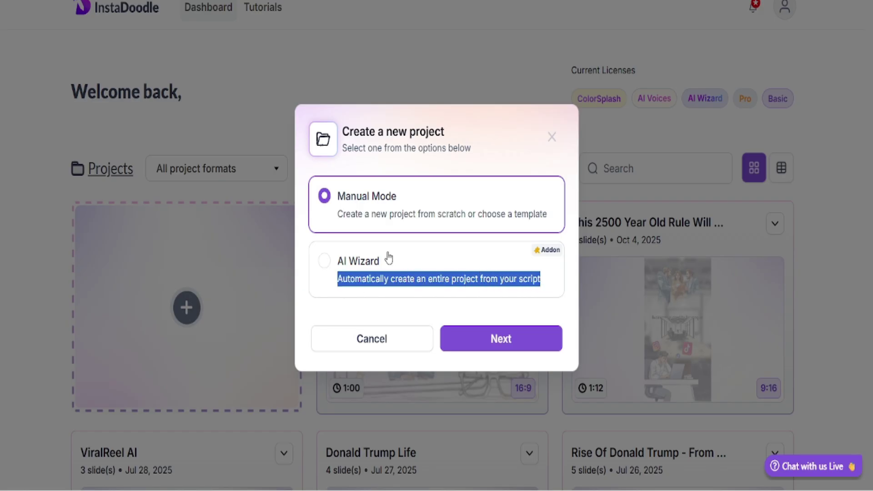
pyautogui.click(323, 264)
pyautogui.click(503, 343)
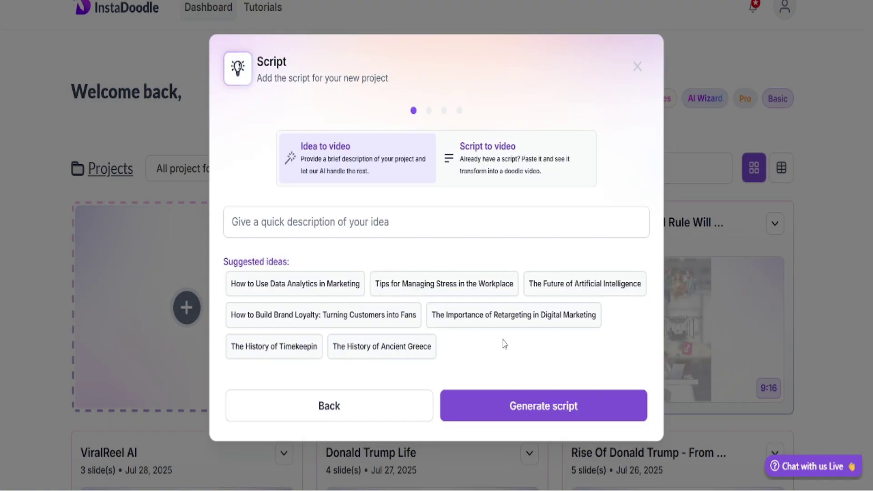
# Step: Choose Script to video, title the project "2500 Year Old Secret Rule To Win In Life", paste the voiceover script and continue
pyautogui.click(506, 164)
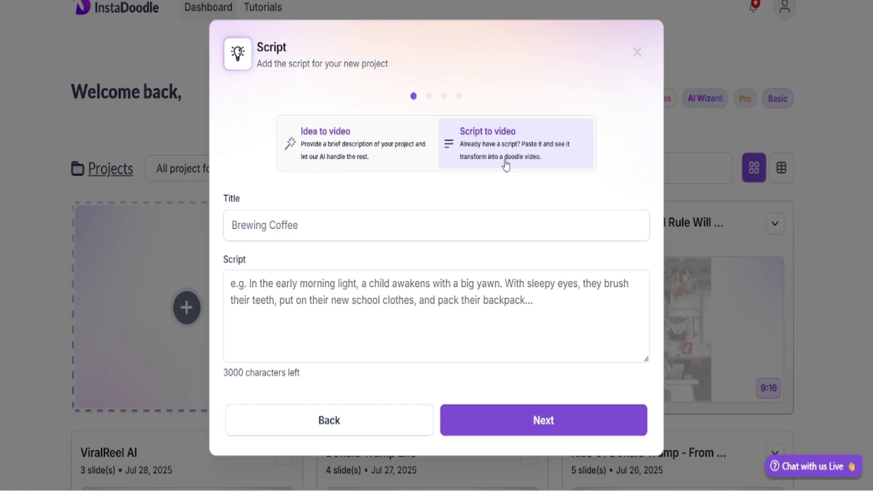
pyautogui.click(343, 226)
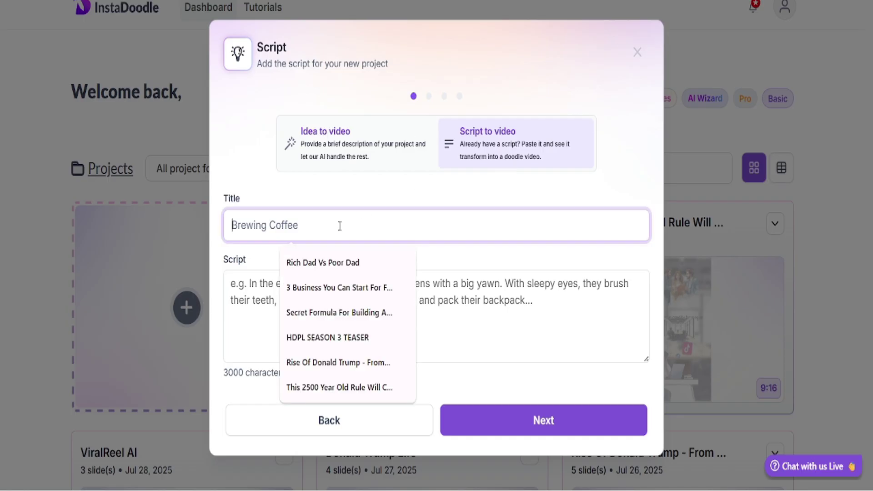
pyautogui.write('2500 Year Old Secret Rule To Win In Life')
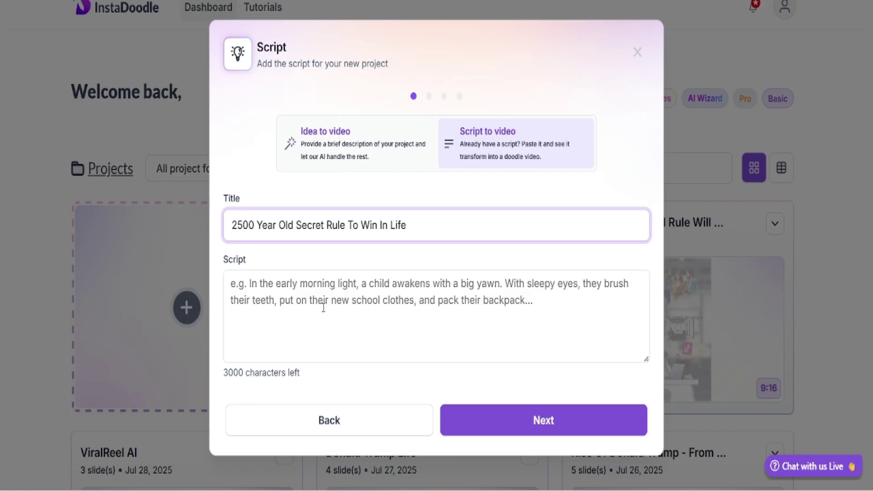
pyautogui.click(324, 308)
pyautogui.hotkey('ctrl', 'v')
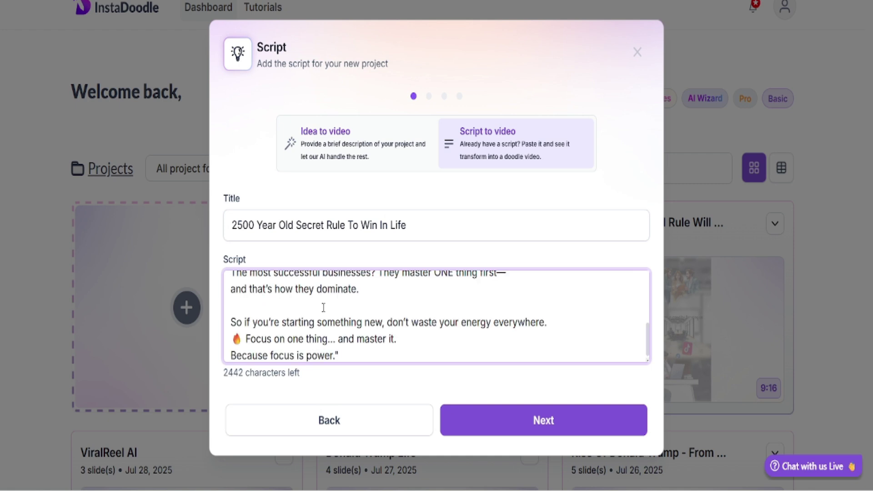
pyautogui.moveTo(650, 332); pyautogui.dragTo(504, 343)
pyautogui.click(442, 357)
pyautogui.moveTo(647, 342)
pyautogui.mouseDown()
pyautogui.moveTo(651, 289)
pyautogui.moveTo(663, 352)
pyautogui.mouseUp()
pyautogui.click(577, 424)
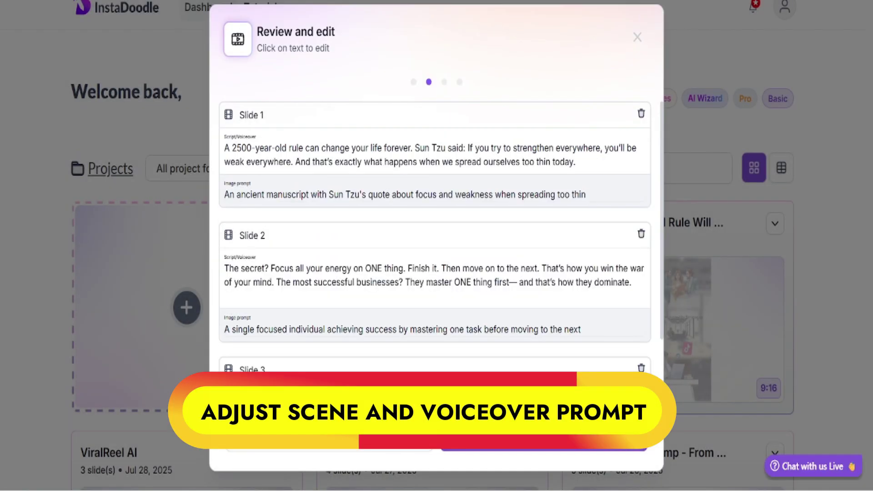
# Step: Point red arrows at Slide 1's voiceover text and image prompt, and clear the annotations
pyautogui.moveTo(123, 117); pyautogui.dragTo(220, 146)
pyautogui.moveTo(710, 124); pyautogui.dragTo(590, 191)
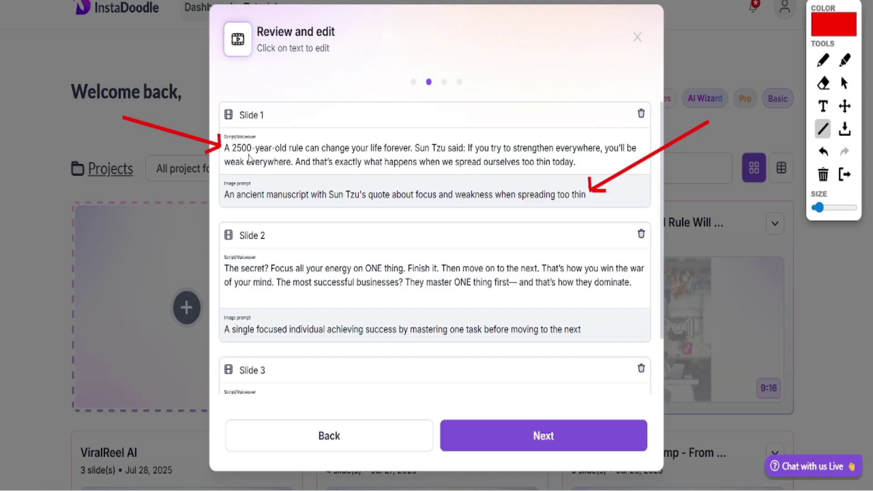
pyautogui.click(823, 174)
pyautogui.click(845, 175)
# Step: Examine the voiceover texts and image prompts of the slides in the project review
pyautogui.moveTo(581, 162)
pyautogui.mouseDown()
pyautogui.moveTo(391, 162)
pyautogui.moveTo(229, 148)
pyautogui.mouseUp()
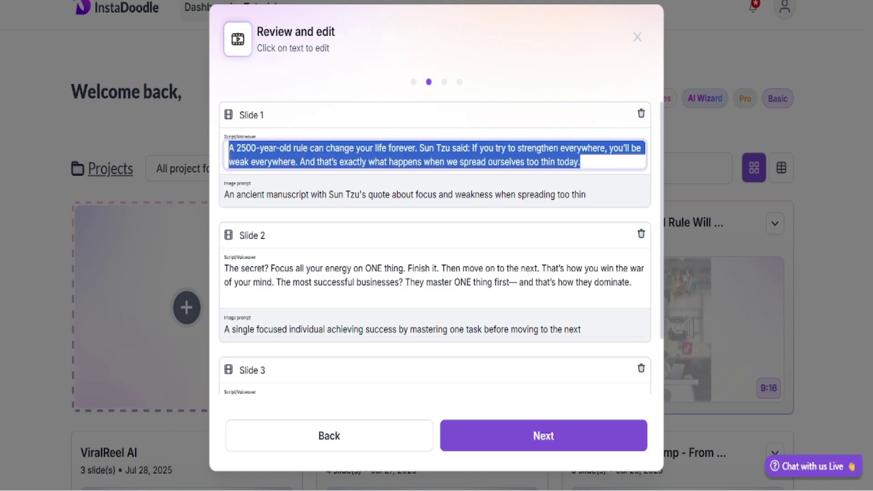
pyautogui.click(607, 194)
pyautogui.moveTo(608, 194); pyautogui.dragTo(227, 194)
pyautogui.moveTo(273, 268); pyautogui.dragTo(407, 291)
pyautogui.moveTo(585, 331); pyautogui.dragTo(228, 329)
pyautogui.scroll(-2, 637, 278)
pyautogui.moveTo(317, 349); pyautogui.dragTo(269, 349)
# Step: Rewrite Slide 3's image prompt to begin "A Successful Businessman Delivering Speech On A Business Meeting" and continue to the style settings
pyautogui.click(522, 382)
pyautogui.moveTo(522, 382); pyautogui.dragTo(227, 386)
pyautogui.doubleClick(258, 385)
pyautogui.write('Success')
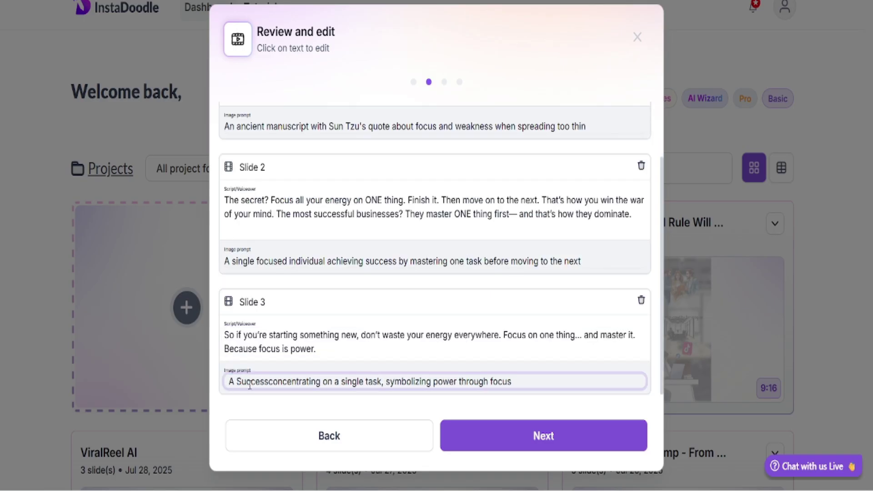
pyautogui.moveTo(332, 382); pyautogui.dragTo(580, 376)
pyautogui.write('De')
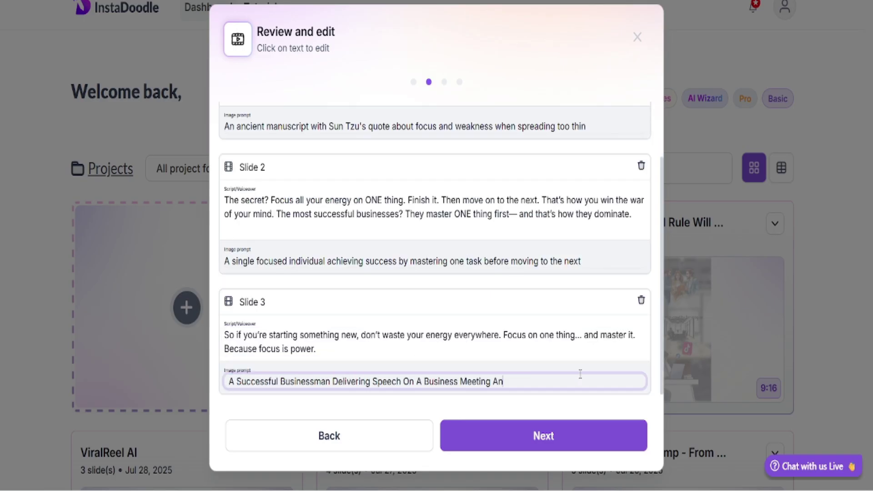
pyautogui.click(544, 444)
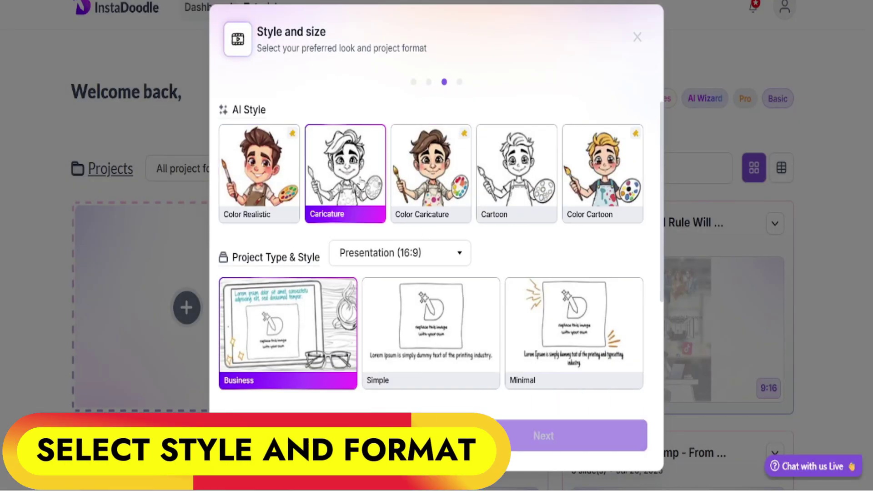
# Step: Set the AI style to Color Realistic and the project type to Instagram Story (9:16) with the Simple design, and continue
pyautogui.click(261, 179)
pyautogui.click(455, 256)
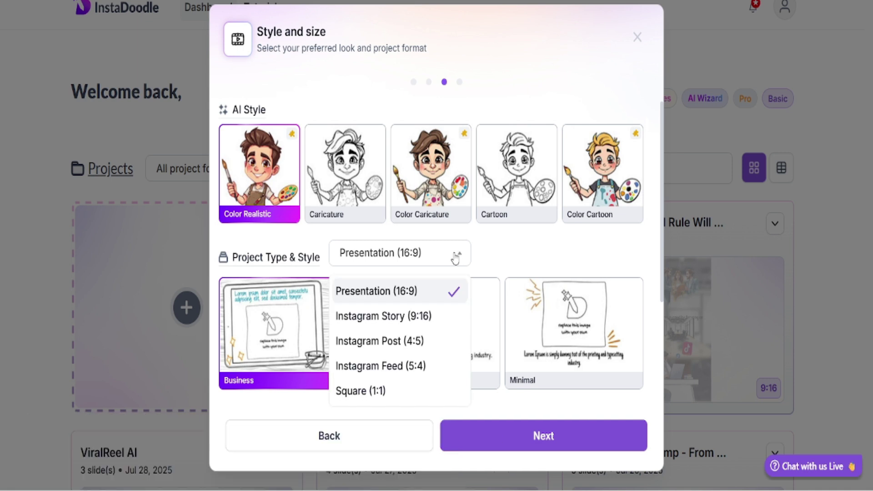
pyautogui.click(400, 317)
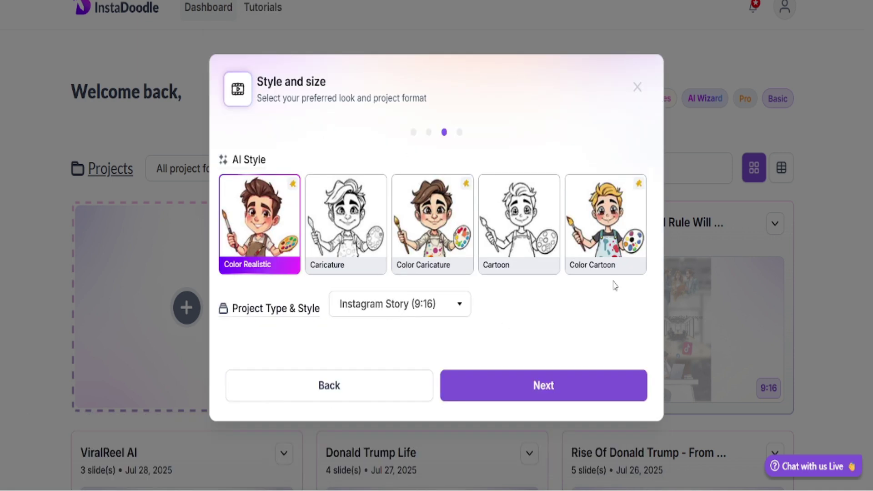
pyautogui.moveTo(662, 219); pyautogui.dragTo(669, 304)
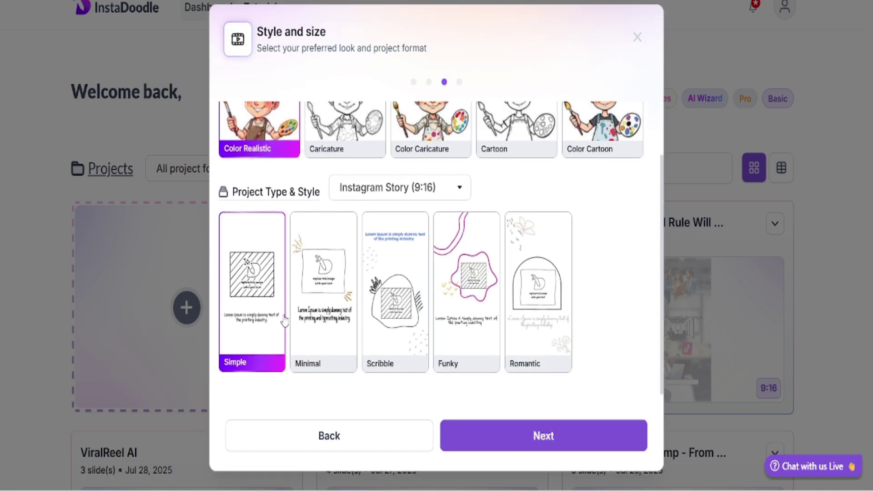
pyautogui.click(544, 437)
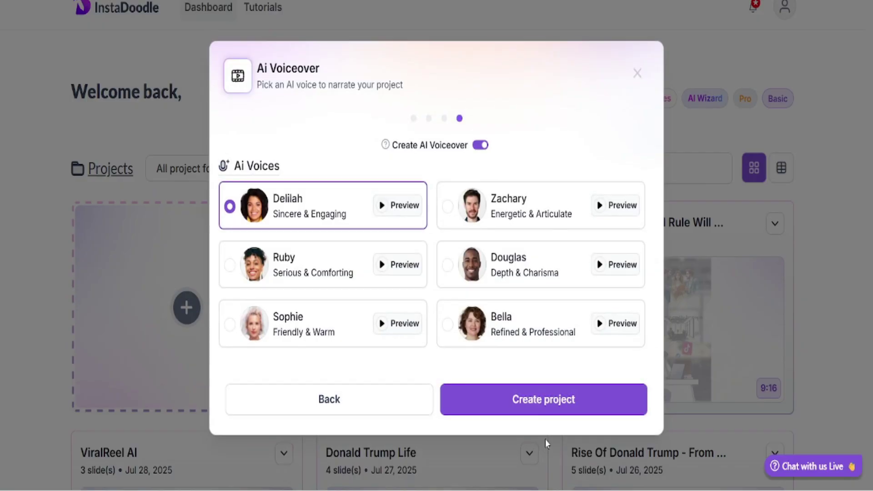
# Step: Preview the Delilah voice, choose Zachary as the AI voiceover and create the project
pyautogui.click(383, 209)
pyautogui.click(382, 208)
pyautogui.click(451, 209)
pyautogui.click(545, 397)
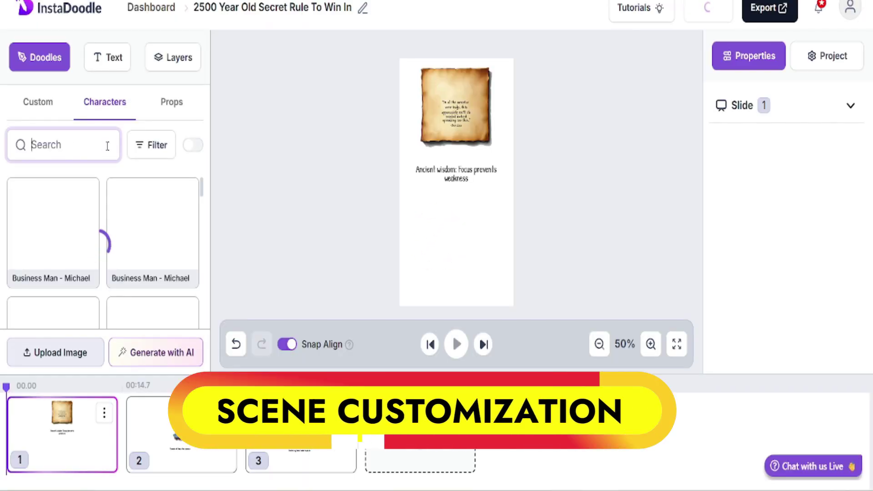
# Step: Add the color Mid Aged Woman whiteboard character to Slide 1 below the caption and preview the video
pyautogui.scroll(-10, 54, 245)
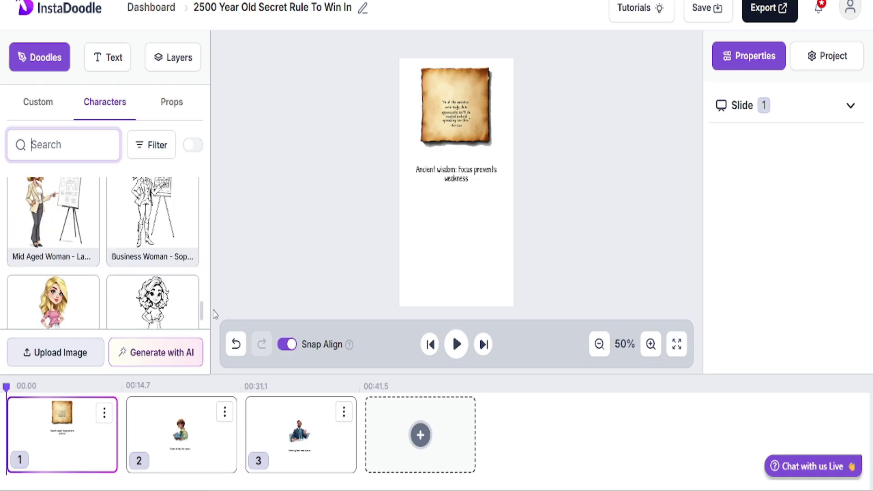
pyautogui.click(53, 246)
pyautogui.moveTo(475, 136); pyautogui.dragTo(475, 234)
pyautogui.click(457, 130)
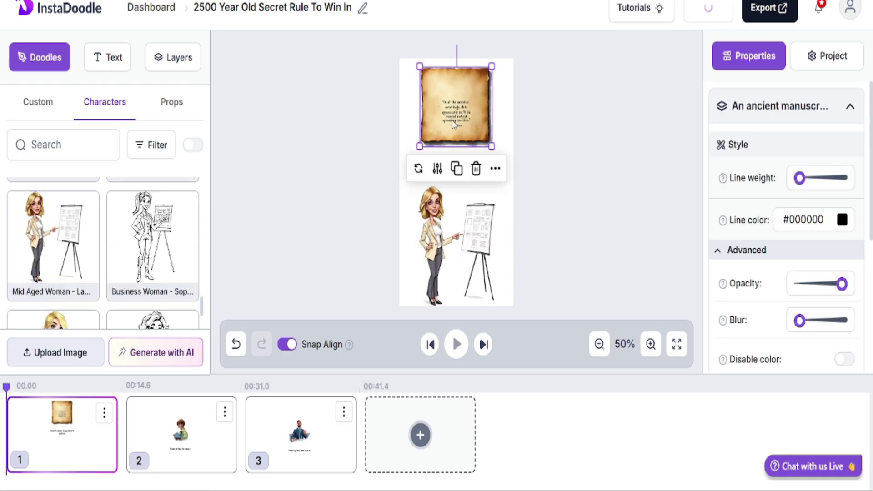
pyautogui.click(456, 344)
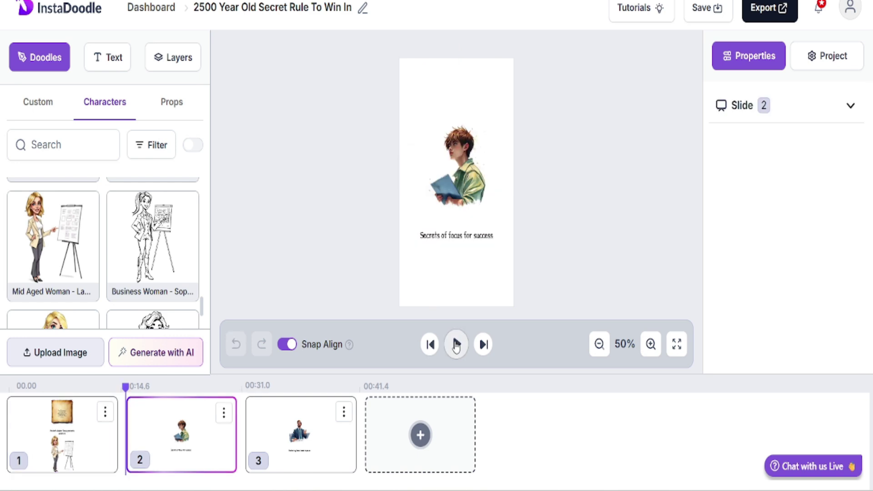
pyautogui.click(456, 344)
# Step: Move Slide 2's illustration and its caption up into the upper half of the slide
pyautogui.click(457, 165)
pyautogui.moveTo(457, 165); pyautogui.dragTo(457, 110)
pyautogui.moveTo(456, 235); pyautogui.dragTo(456, 169)
# Step: Generate a Color Doodle AI background of "A Corporate Business Meeting Room" and add the third variation to Slide 2
pyautogui.click(156, 353)
pyautogui.click(275, 118)
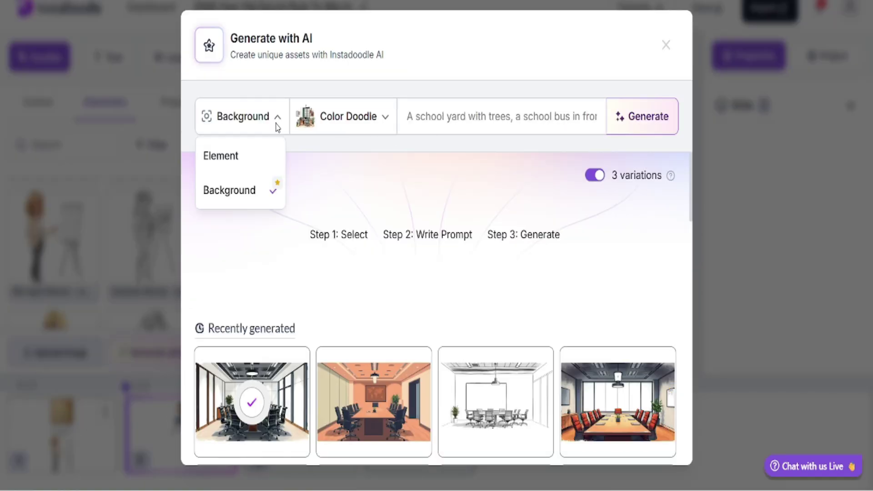
pyautogui.click(348, 117)
pyautogui.click(440, 117)
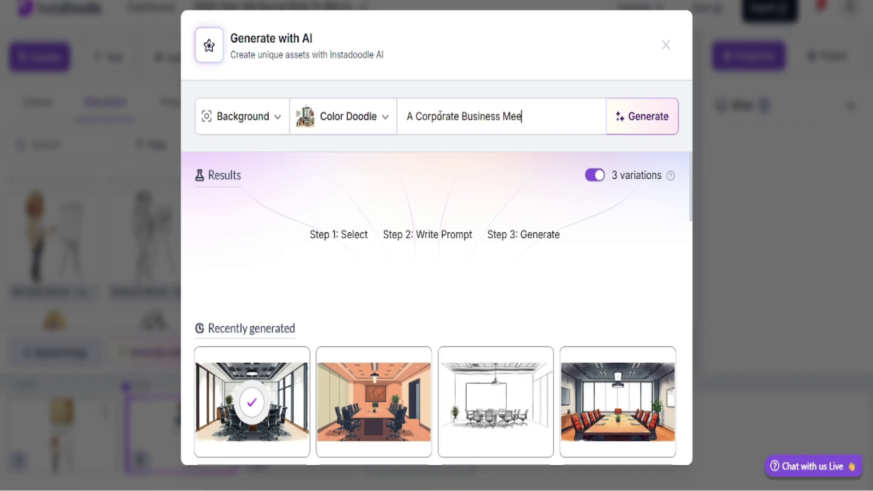
pyautogui.click(648, 119)
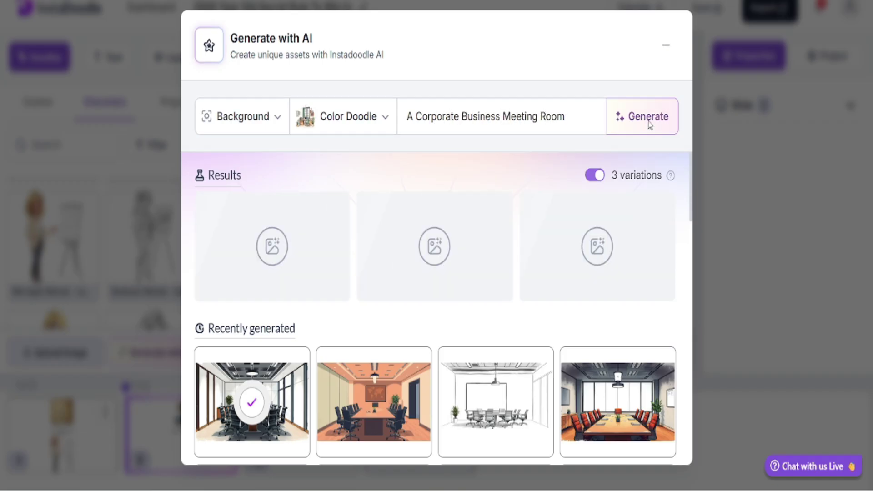
pyautogui.click(563, 291)
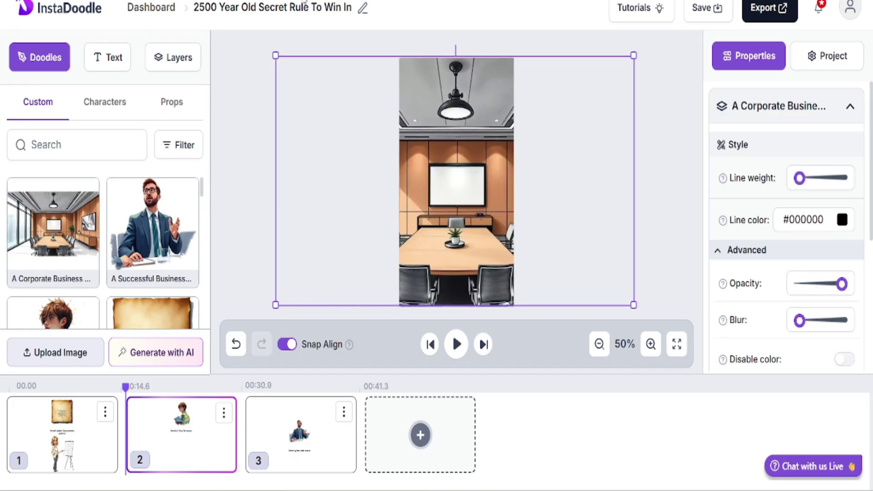
# Step: Send the meeting room background behind Slide 2's illustration and caption and blur it
pyautogui.rightClick(444, 136)
pyautogui.click(496, 182)
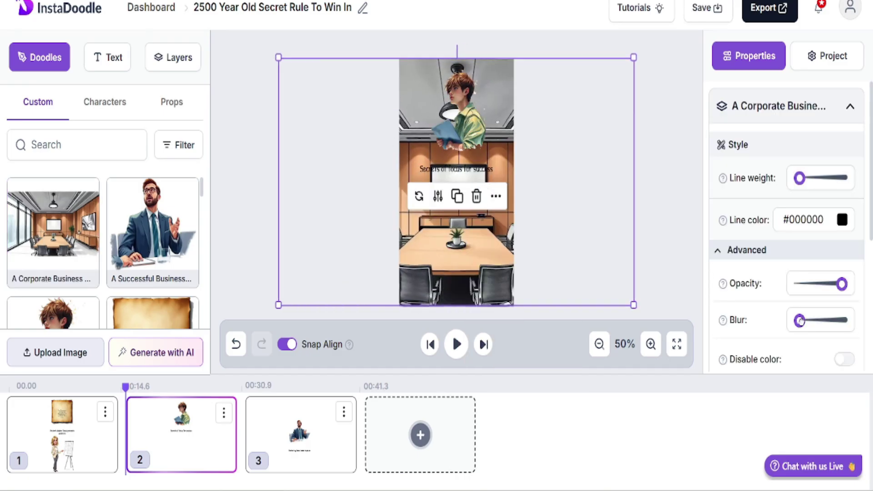
pyautogui.moveTo(799, 321); pyautogui.dragTo(802, 321)
# Step: Set Slide 2's caption to a 50 px font size in red and preview the slide
pyautogui.click(473, 169)
pyautogui.click(826, 346)
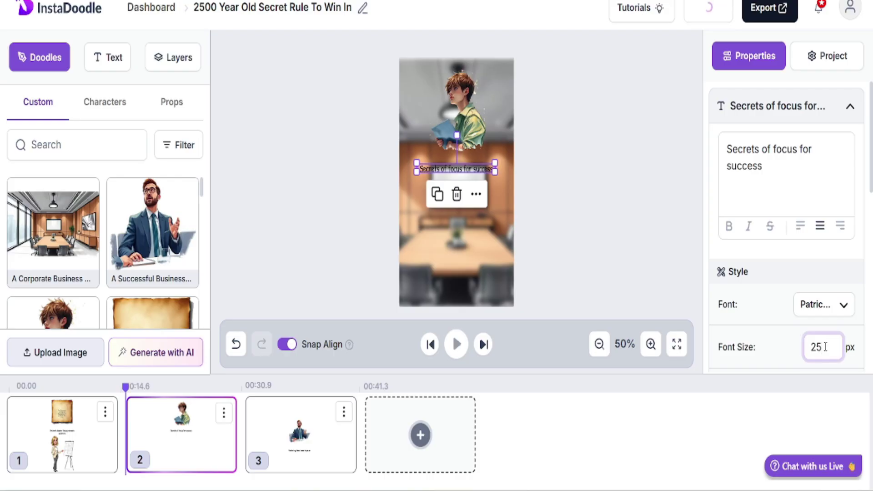
pyautogui.press('BackSpace')
pyautogui.press('BackSpace')
pyautogui.write('50')
pyautogui.click(473, 170)
pyautogui.click(472, 172)
pyautogui.click(456, 345)
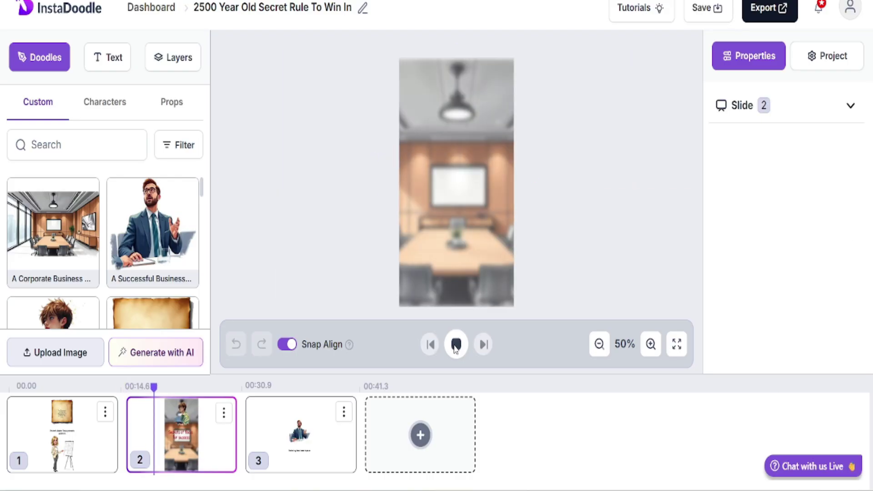
pyautogui.click(456, 344)
# Step: Add the businessman and the man at a computer from the custom doodles to Slide 2's lower half, arrange them and preview
pyautogui.click(145, 229)
pyautogui.moveTo(452, 185); pyautogui.dragTo(427, 281)
pyautogui.scroll(-3, 202, 204)
pyautogui.click(169, 248)
pyautogui.moveTo(448, 189); pyautogui.dragTo(477, 287)
pyautogui.click(453, 246)
pyautogui.click(469, 268)
pyautogui.moveTo(455, 251); pyautogui.dragTo(431, 226)
pyautogui.click(414, 291)
pyautogui.moveTo(415, 291); pyautogui.dragTo(415, 120)
pyautogui.click(456, 344)
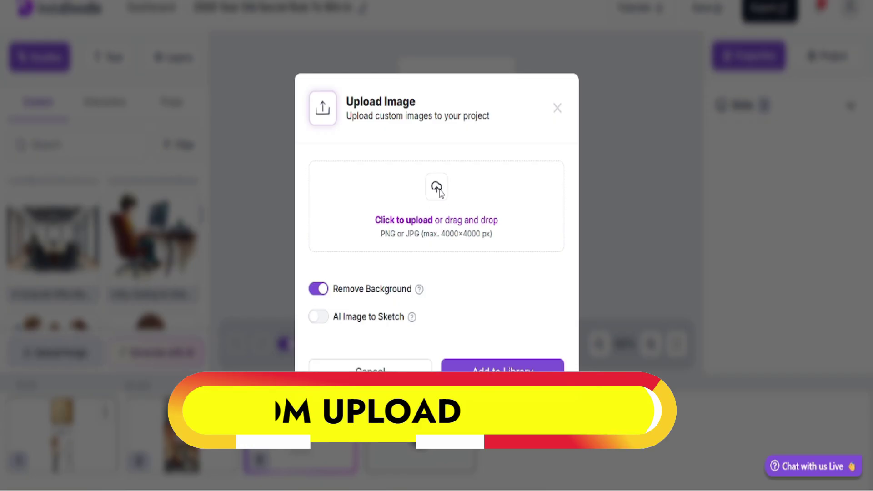
# Step: Open the file selection for uploading a custom image to the project
pyautogui.click(437, 187)
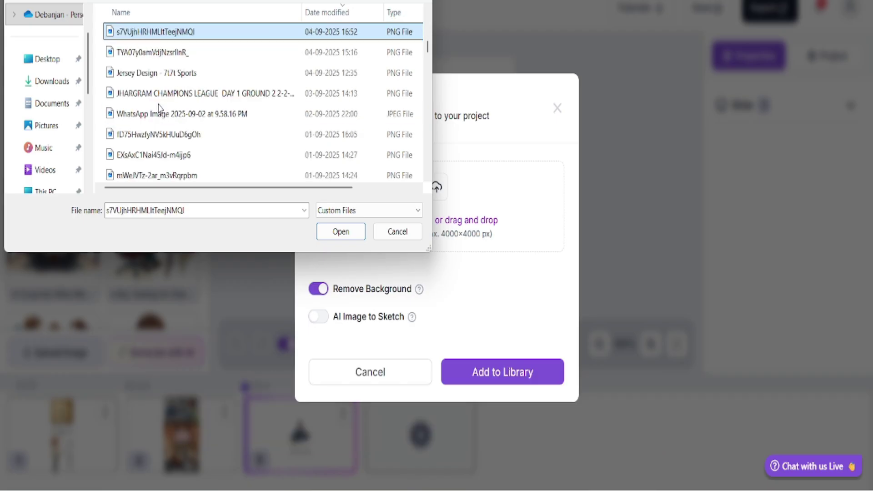